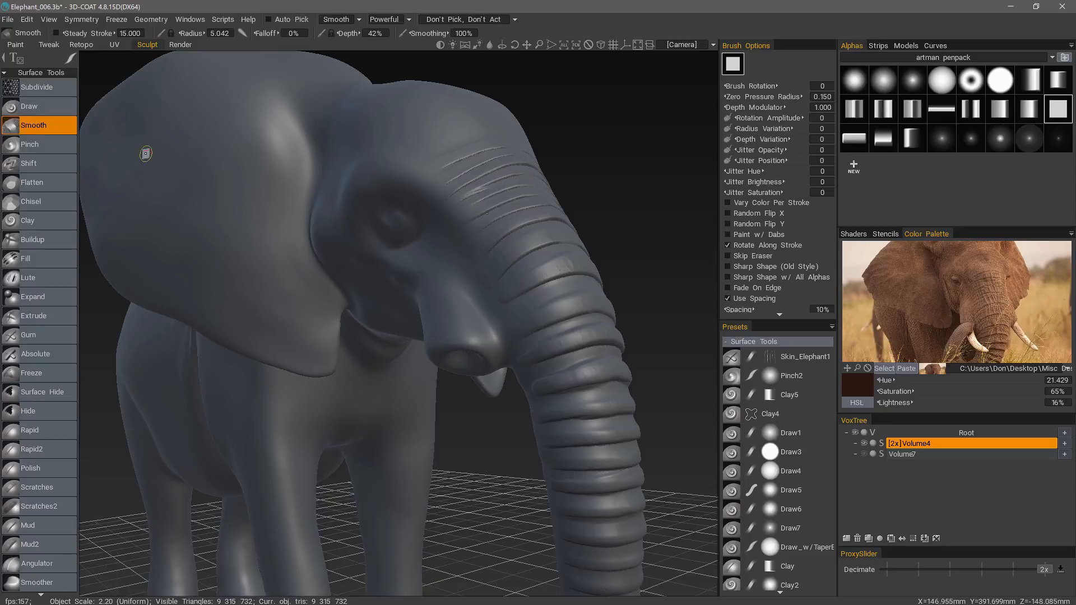
Step: Set the Smooth tool's stroke mode to Constant Pressure
alt+drag(434, 160, 464, 207)
alt+right_drag(463, 207, 472, 267)
alt+drag(472, 266, 450, 154)
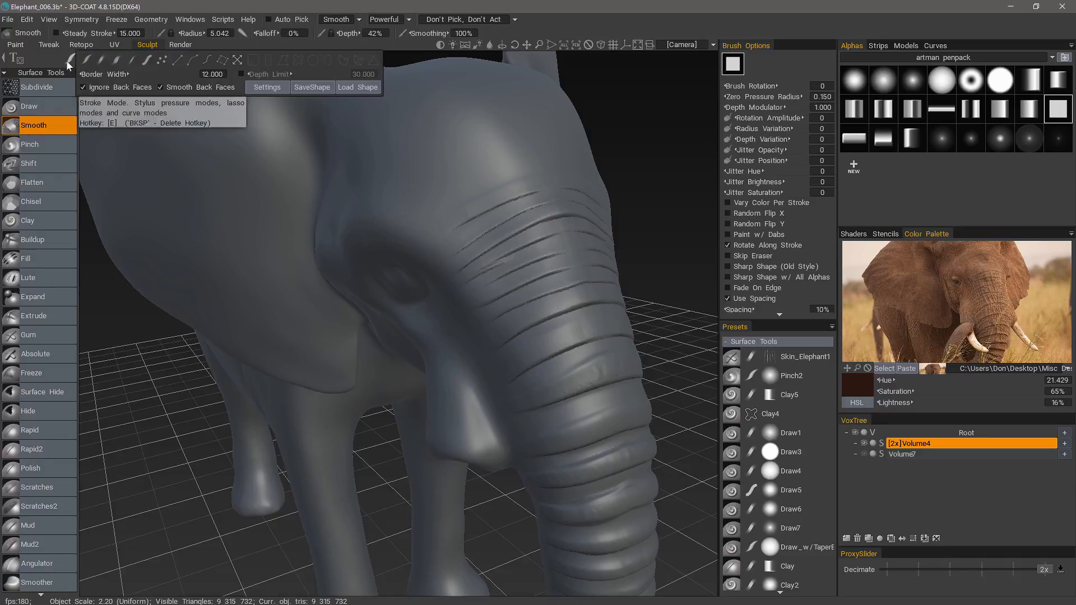
mouse_move(72, 59)
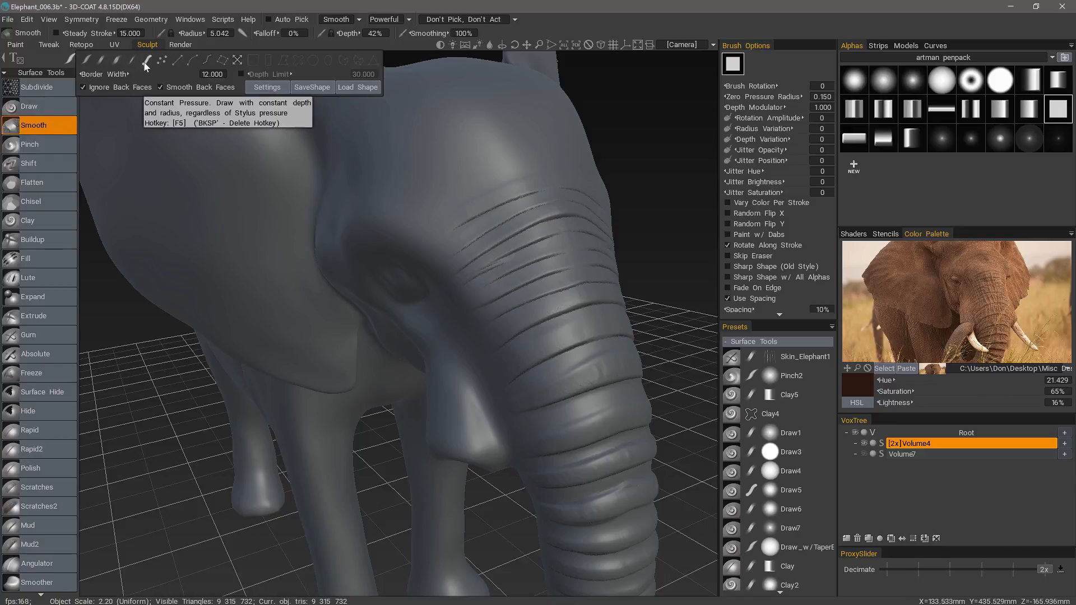
click(148, 65)
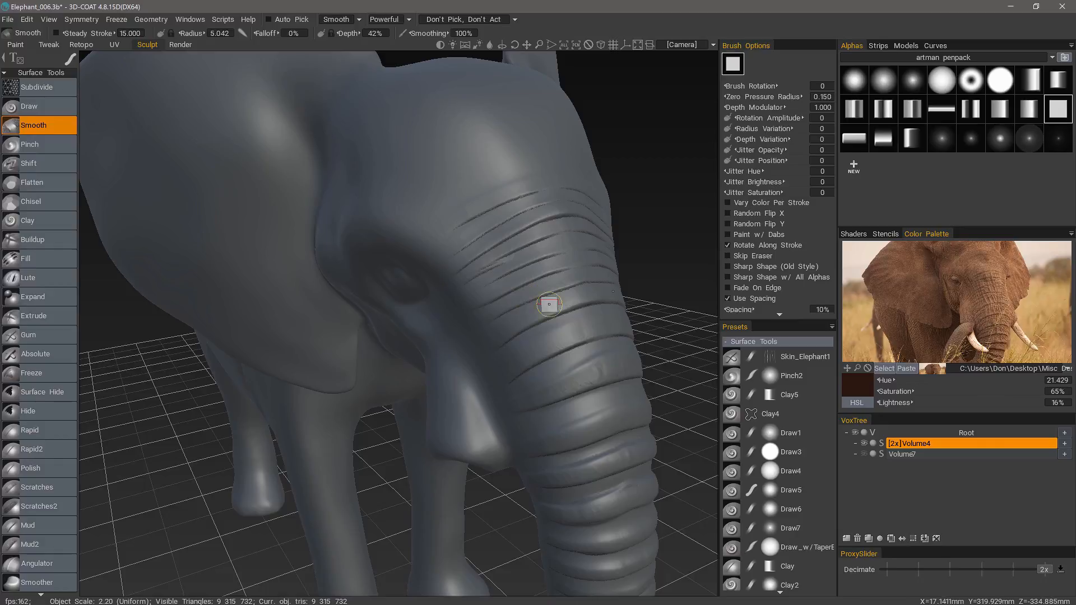
Step: Try smoothing the wrinkles on the upper trunk with a brush radius of 7.136, and undo the strokes
middle_drag(547, 327, 526, 247)
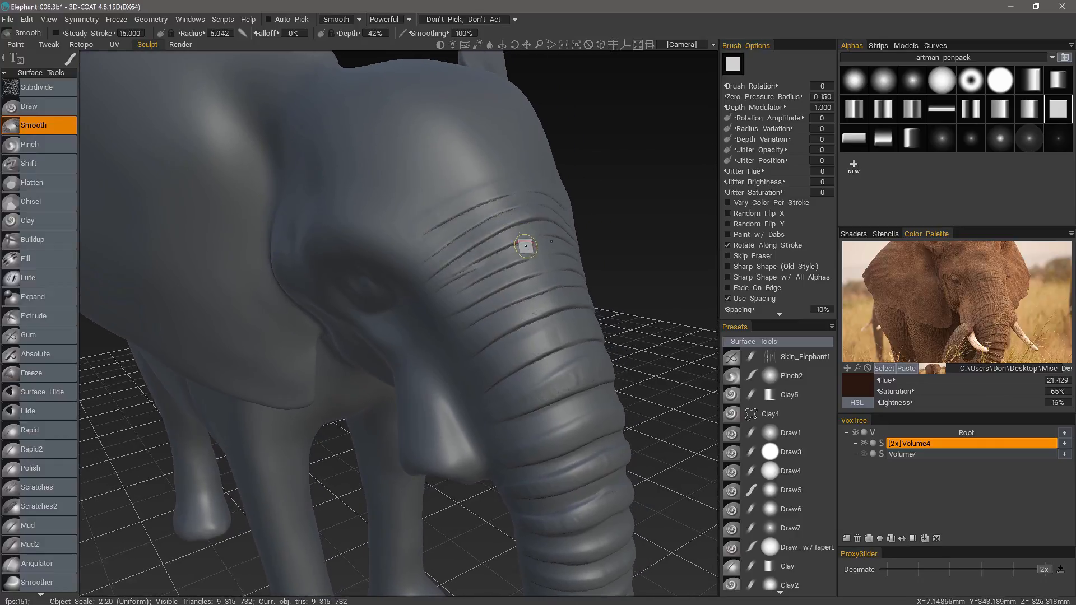
scroll(519, 293, up, 3)
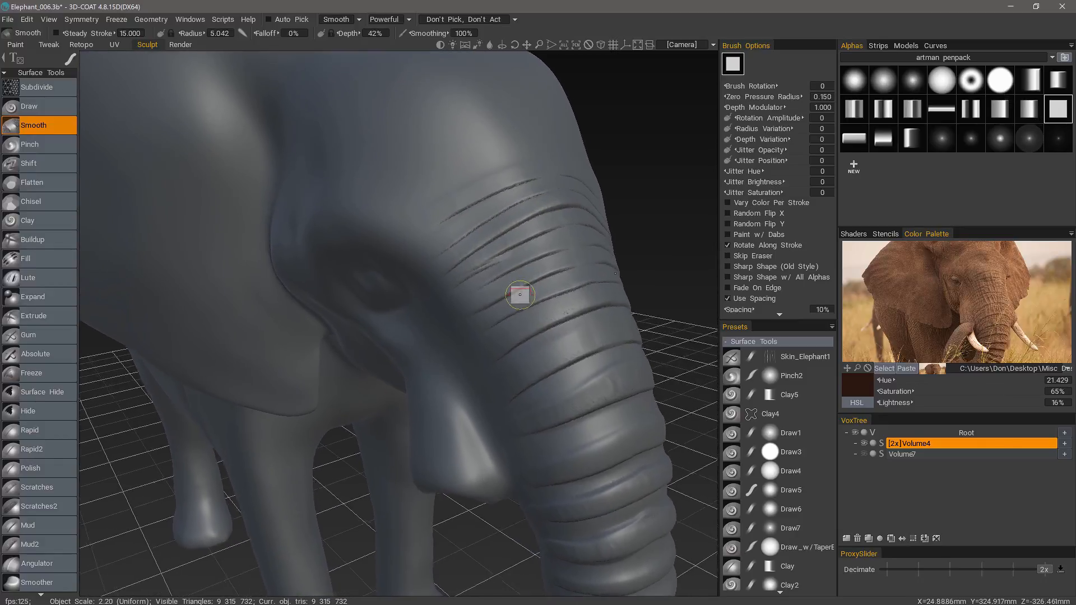
right_drag(529, 214, 542, 214)
mouse_move(529, 202)
mouse_down()
mouse_move(569, 336)
mouse_move(596, 307)
mouse_up()
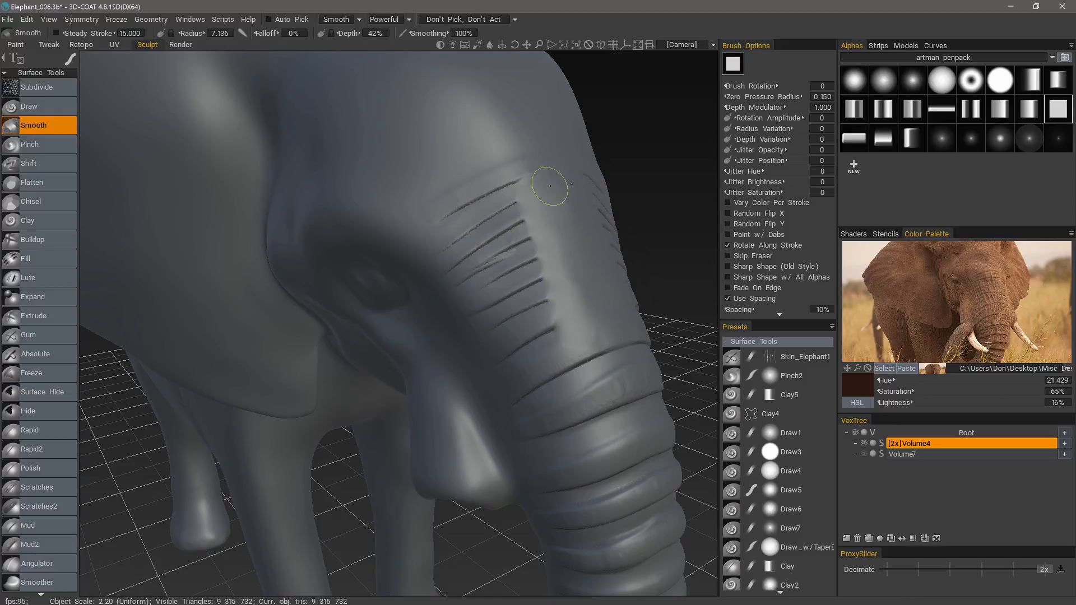
mouse_move(512, 202)
mouse_down()
mouse_move(547, 297)
mouse_move(505, 207)
mouse_move(488, 222)
mouse_up()
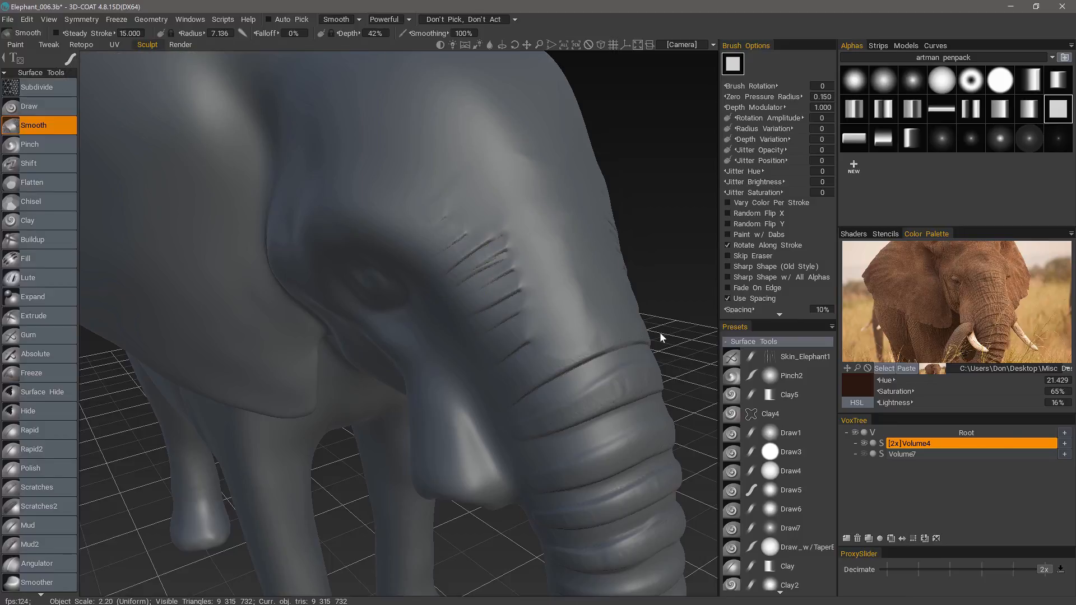
key(ctrl+z)
key(ctrl+z)
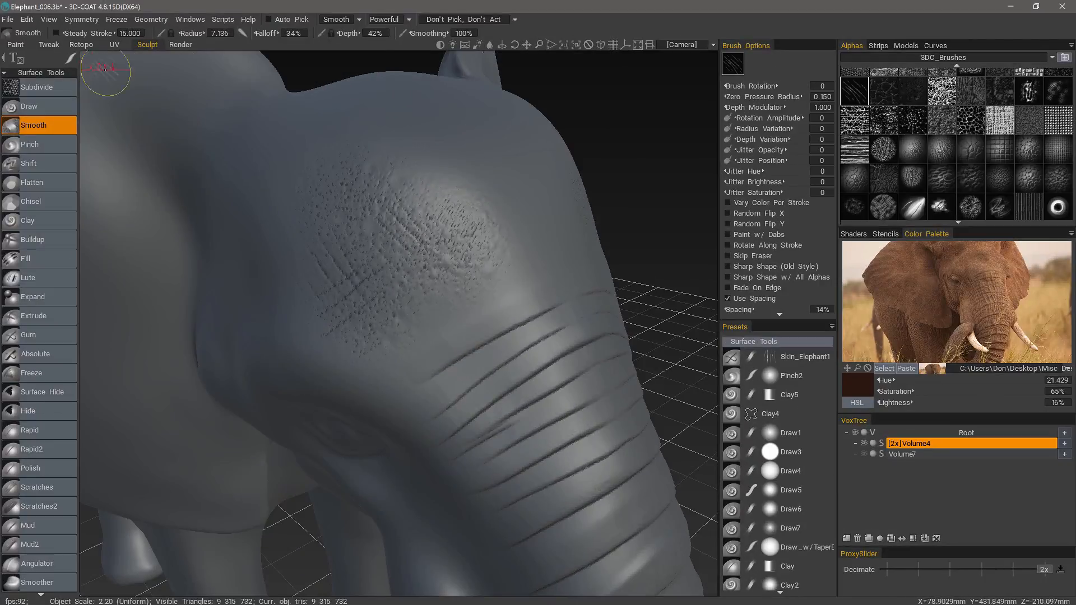
Step: Choose the solid white round alpha from 3DC_Brushes and the Constant Pressure stroke mode for the Smooth tool
scroll(891, 112, up, 5)
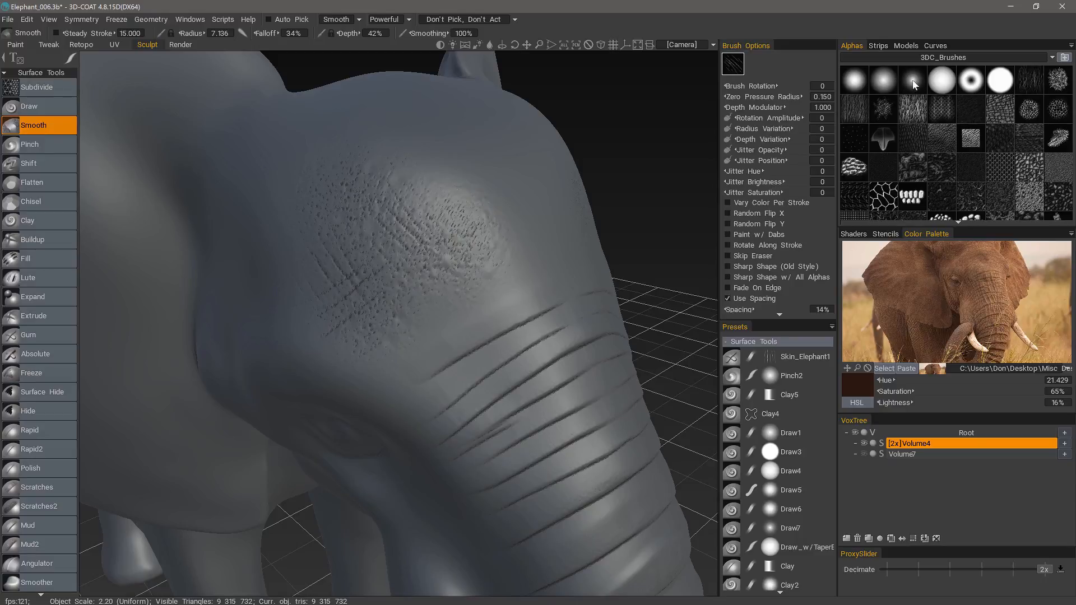
click(913, 82)
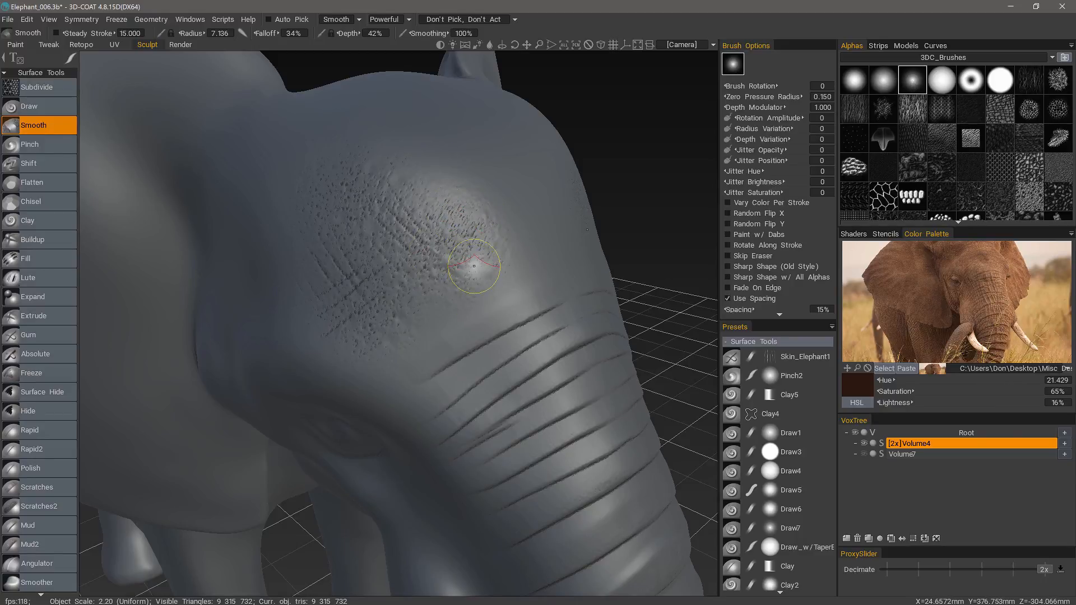
click(1007, 88)
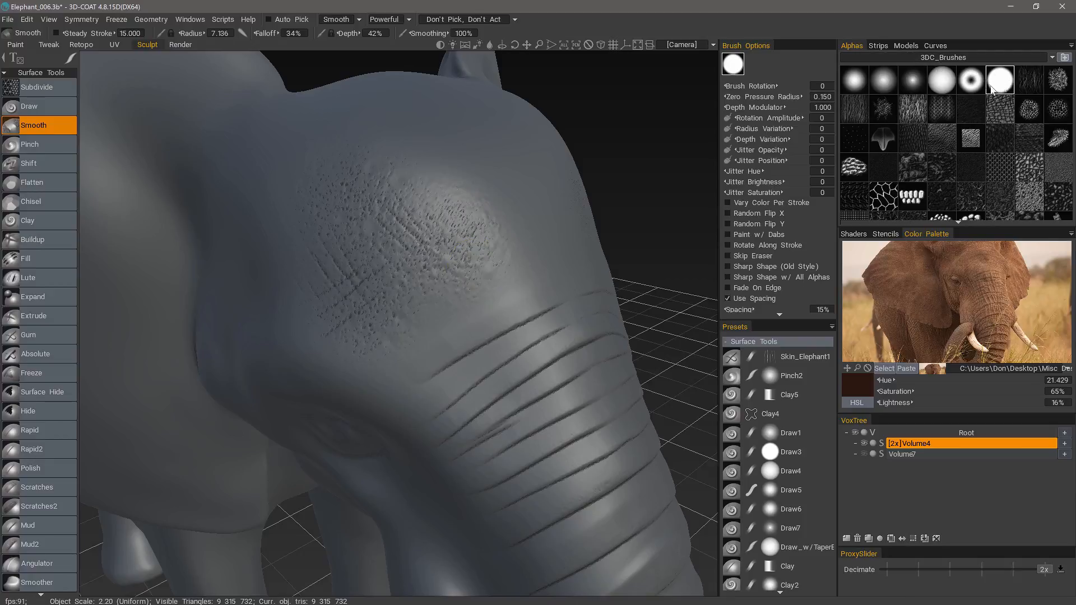
click(70, 58)
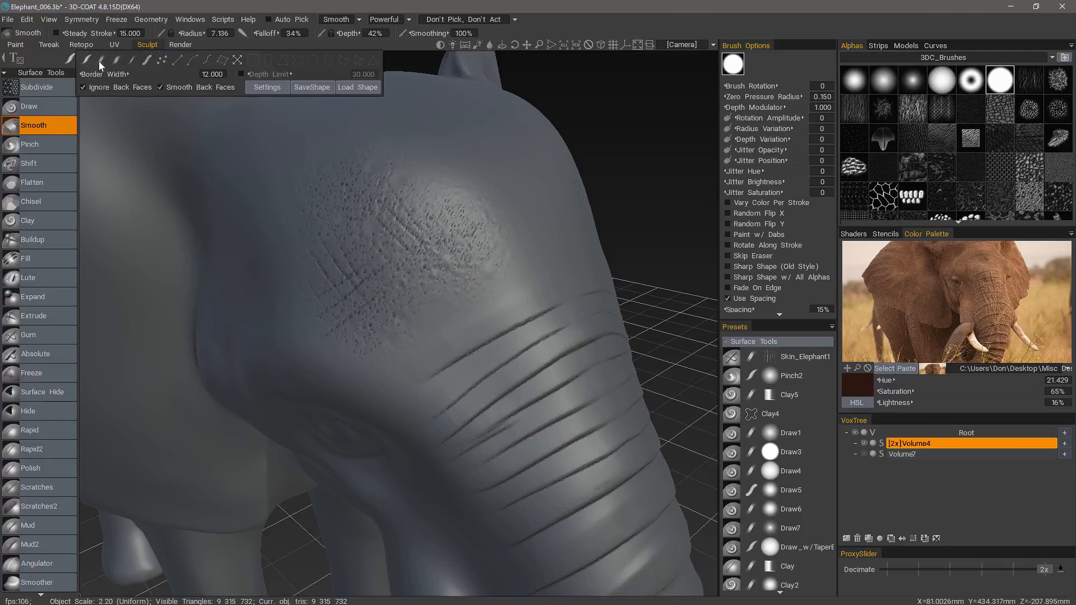
Step: Try smoothing the skin texture on the forehead, lowering Smoothing to 16% between strokes, and undo the strokes
mouse_move(449, 181)
mouse_down()
mouse_move(476, 203)
mouse_move(482, 264)
mouse_move(444, 240)
mouse_move(454, 247)
mouse_up()
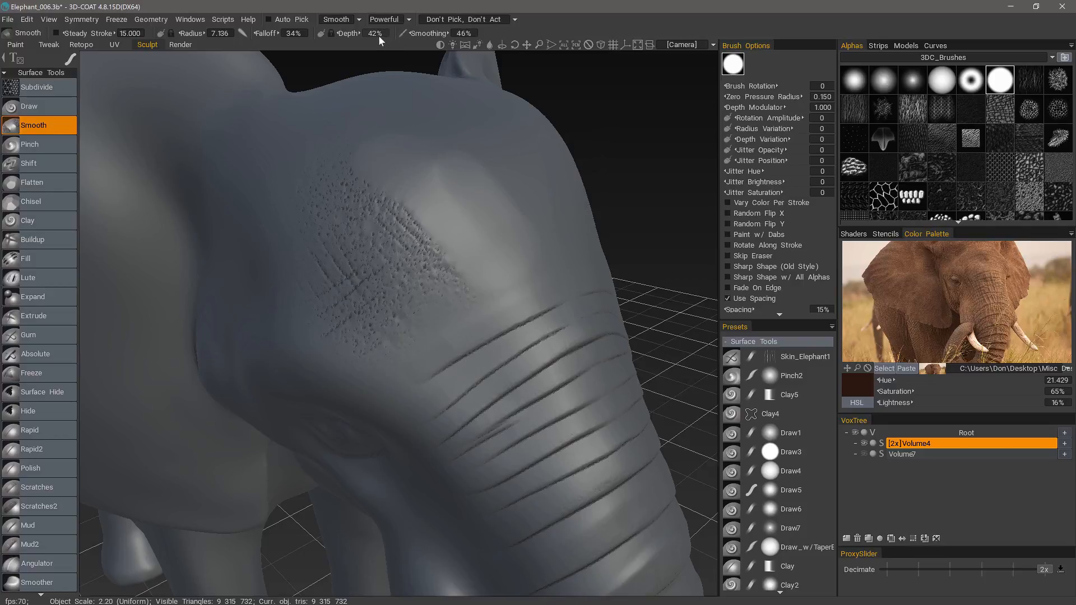
drag(379, 36, 352, 37)
drag(344, 152, 377, 184)
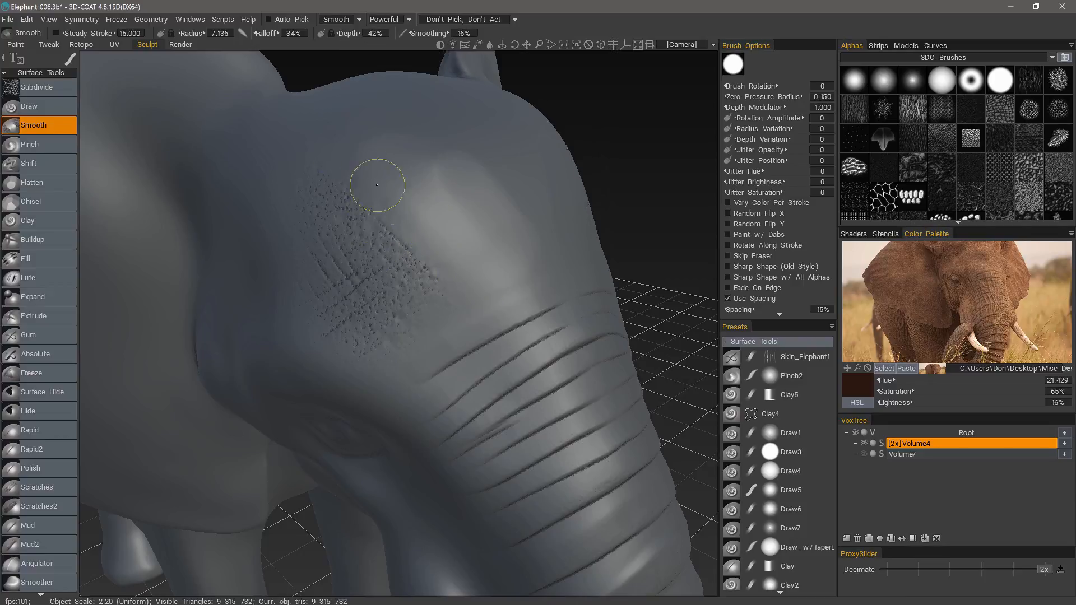
mouse_move(425, 157)
mouse_down()
mouse_move(392, 187)
mouse_move(345, 196)
mouse_up()
key(ctrl+z)
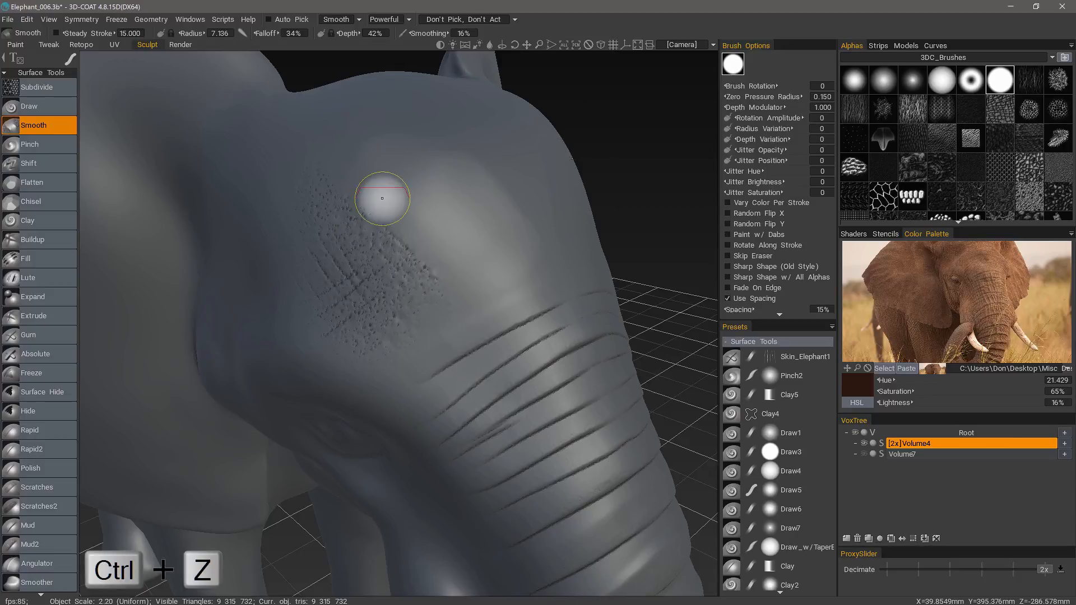
key(ctrl+z)
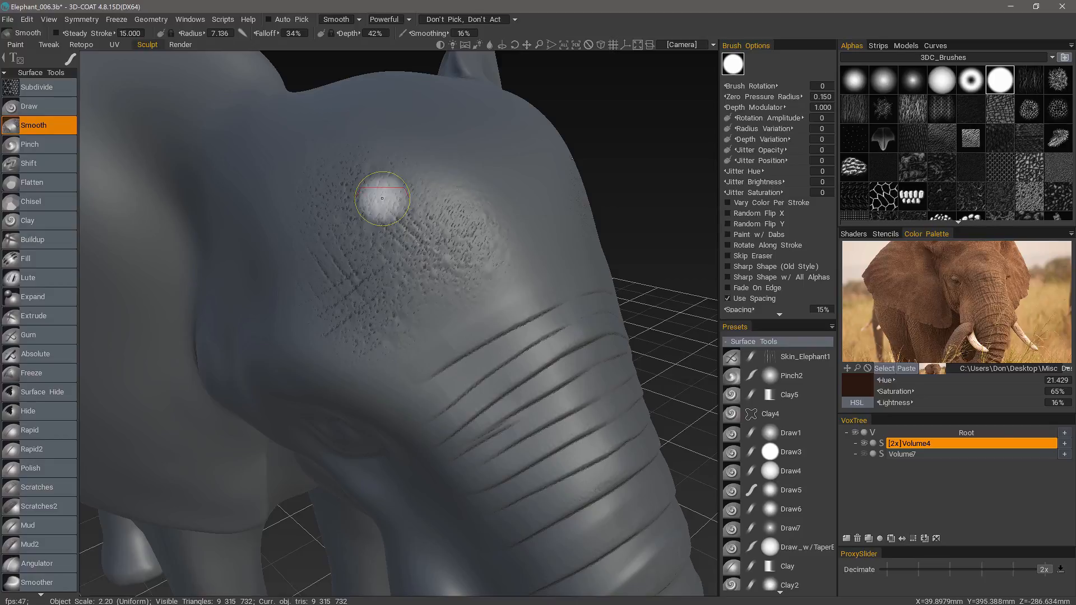
Step: Set the Smooth brush to the small soft round alpha, 104% depth, 100% smoothing and the Depth & Opacity Pressure stroke mode
click(913, 80)
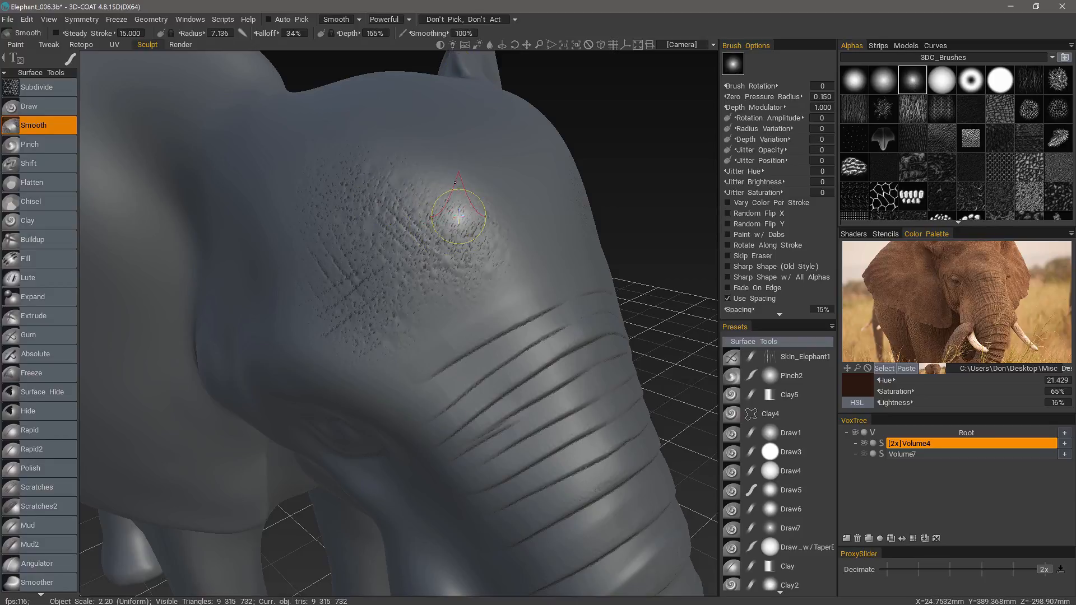
right_drag(462, 168, 461, 182)
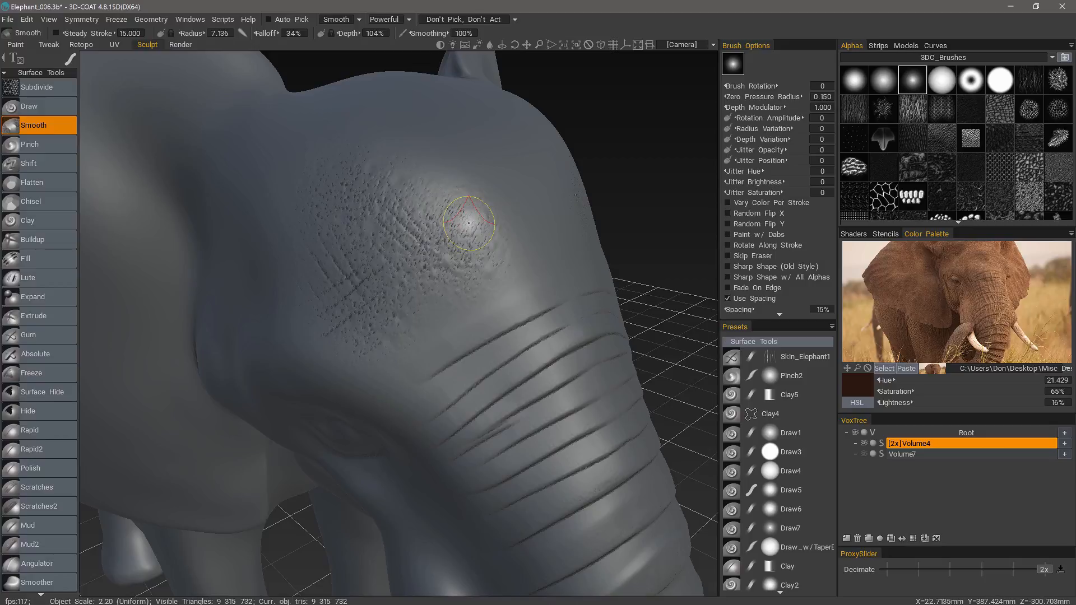
alt+drag(474, 238, 484, 253)
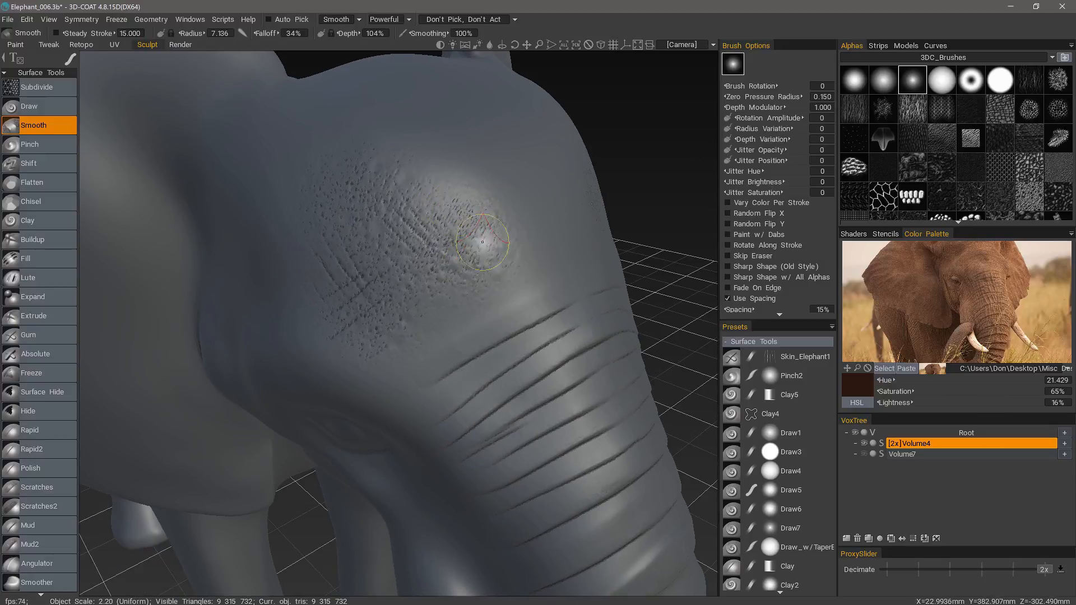
mouse_move(70, 60)
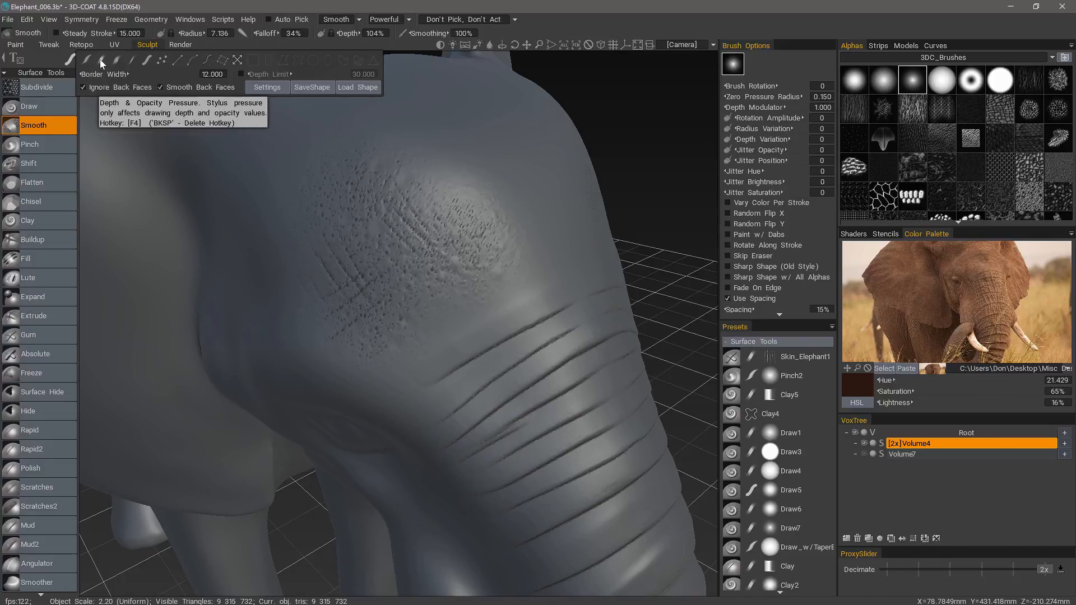
click(99, 58)
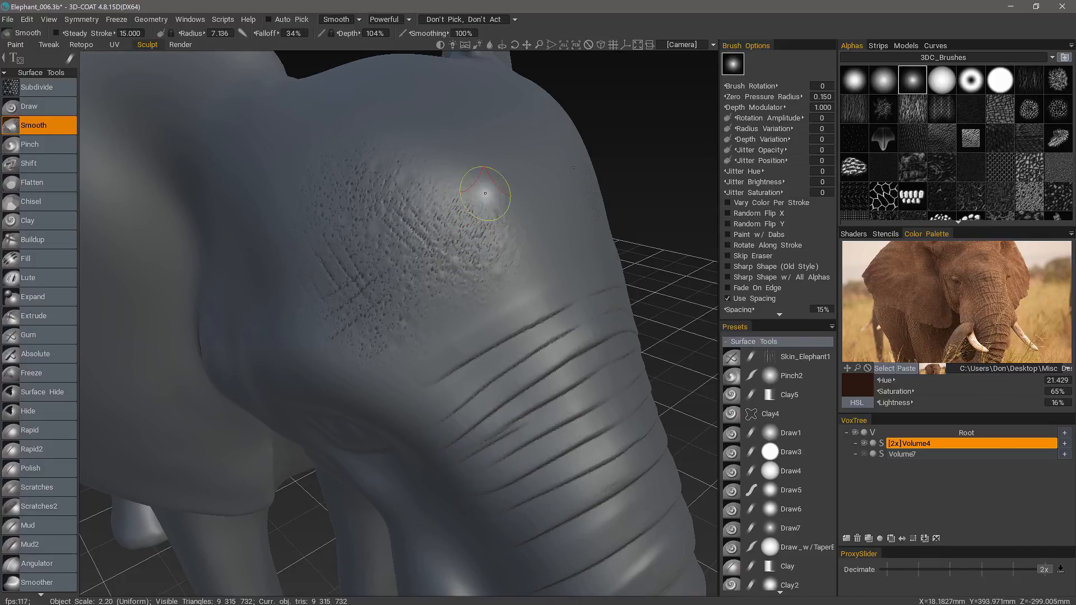
Step: Smooth away the skin texture on the upper and front parts of the forehead patch with repeated strokes
mouse_move(515, 245)
mouse_down()
mouse_move(454, 179)
mouse_move(428, 173)
mouse_move(489, 281)
mouse_up()
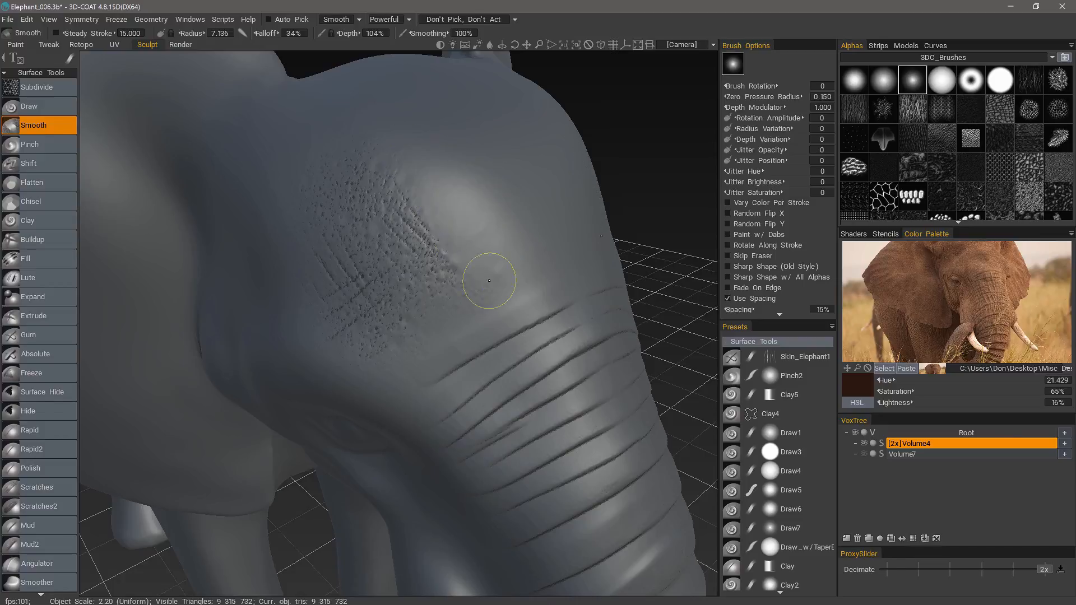
drag(350, 136, 473, 274)
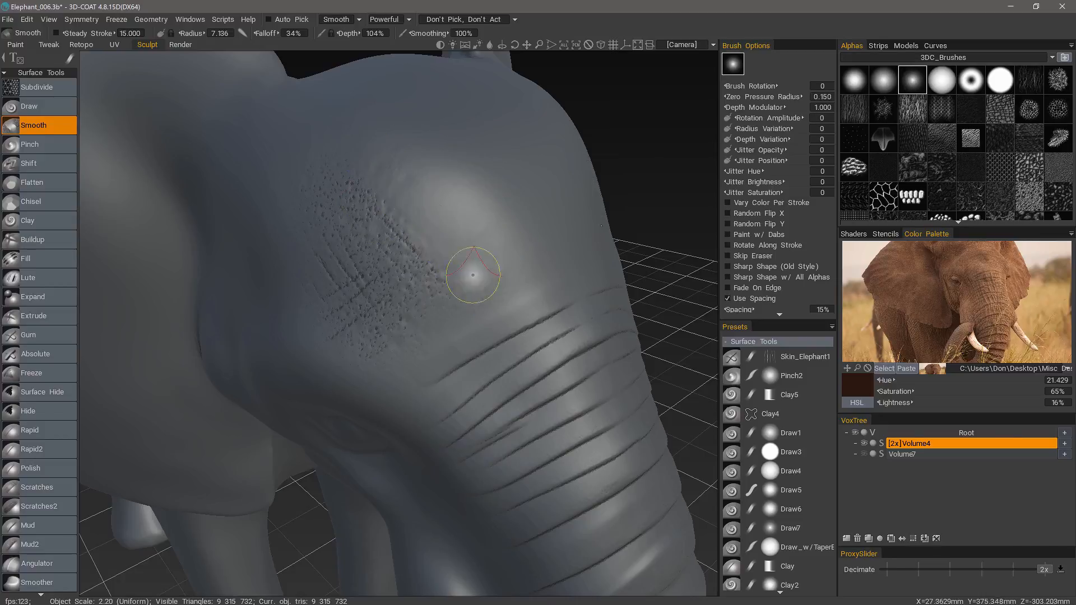
drag(365, 158, 490, 272)
mouse_move(380, 170)
mouse_down()
mouse_move(490, 252)
mouse_move(449, 217)
mouse_move(515, 247)
mouse_move(480, 287)
mouse_move(392, 227)
mouse_move(343, 175)
mouse_move(288, 173)
mouse_move(277, 189)
mouse_move(459, 284)
mouse_up()
mouse_move(274, 193)
mouse_down()
mouse_move(380, 172)
mouse_move(354, 199)
mouse_up()
drag(457, 211, 477, 240)
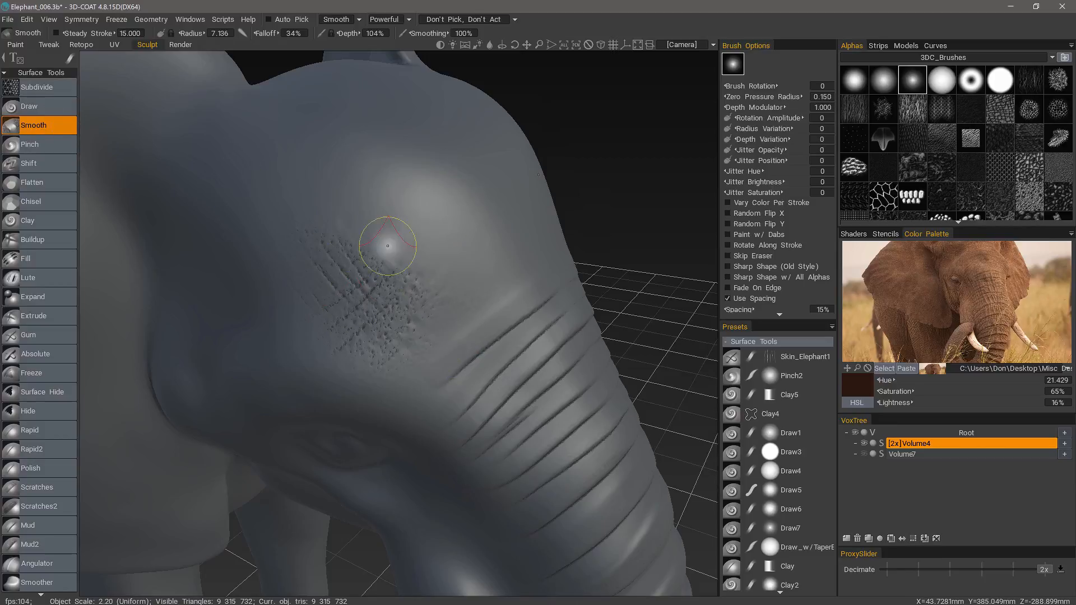
Step: Load the Skin_Elephant1 brush preset, keeping its name
alt+drag(389, 246, 407, 232)
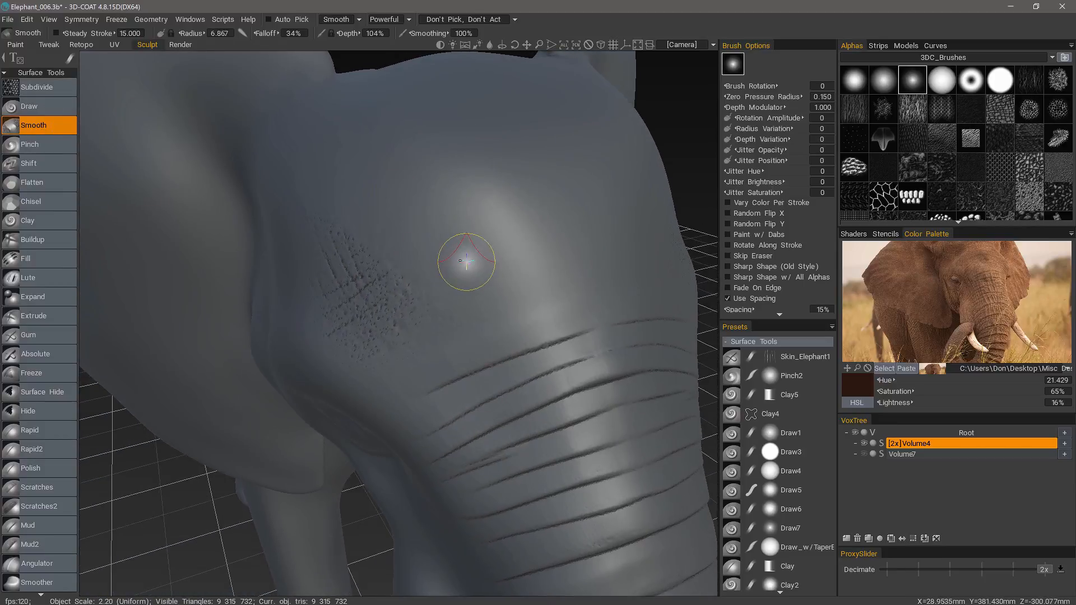
alt+drag(465, 253, 510, 283)
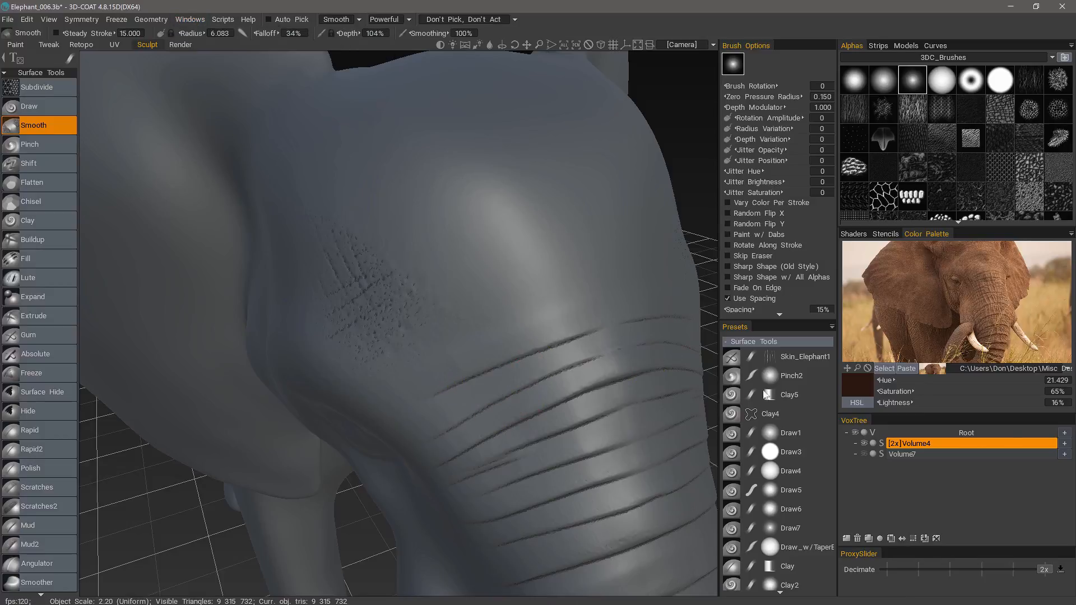
click(832, 328)
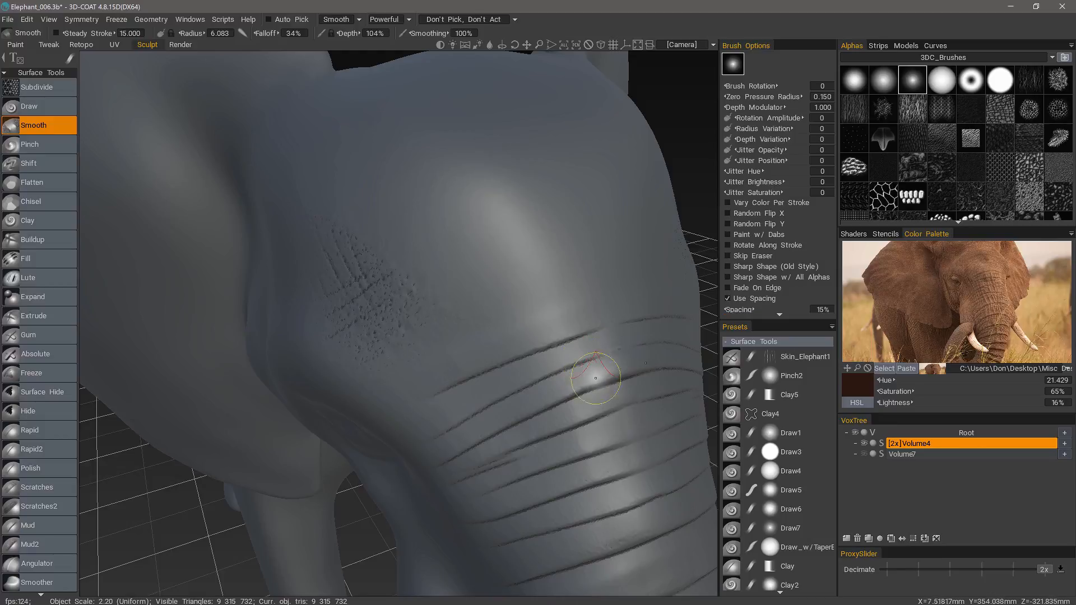
double_click(795, 359)
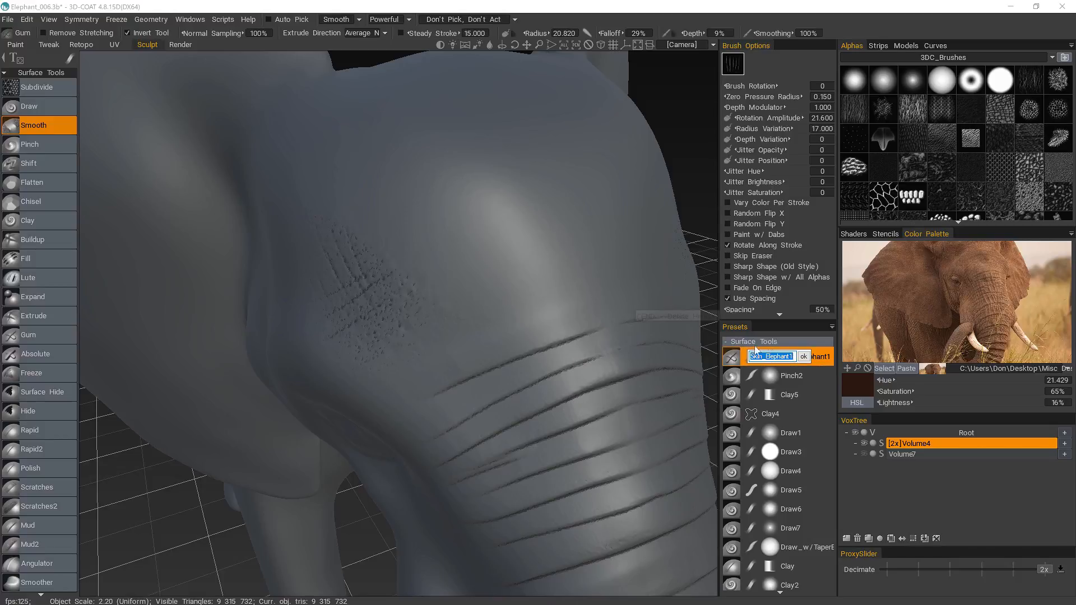
click(805, 357)
scroll(467, 348, down, 5)
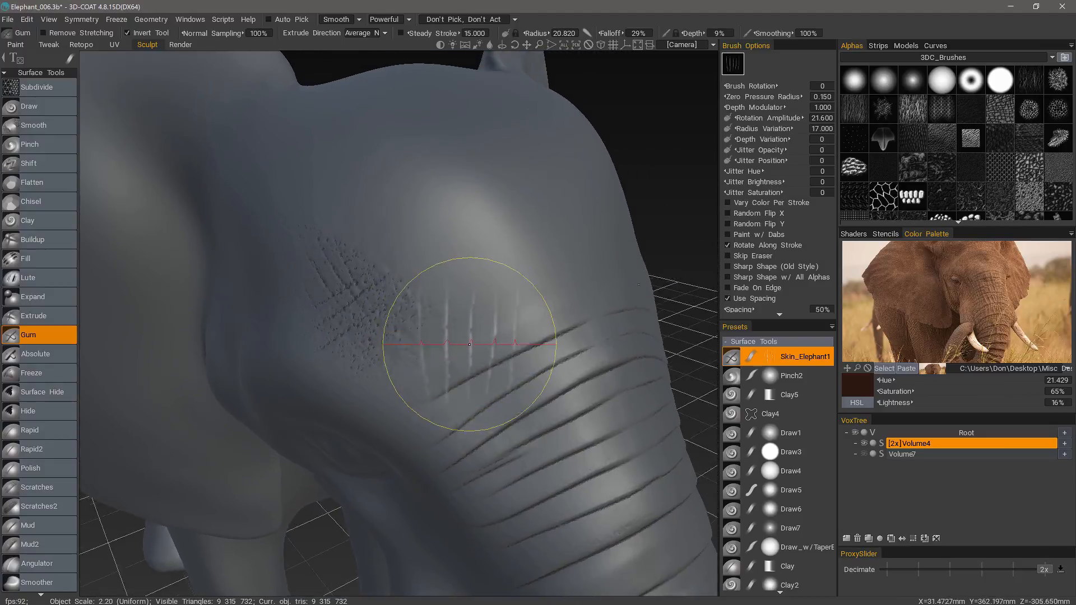
Step: Return to the Smooth tool with the first soft round alpha and reduce the brush radius to 8.065
click(40, 125)
scroll(445, 292, up, 5)
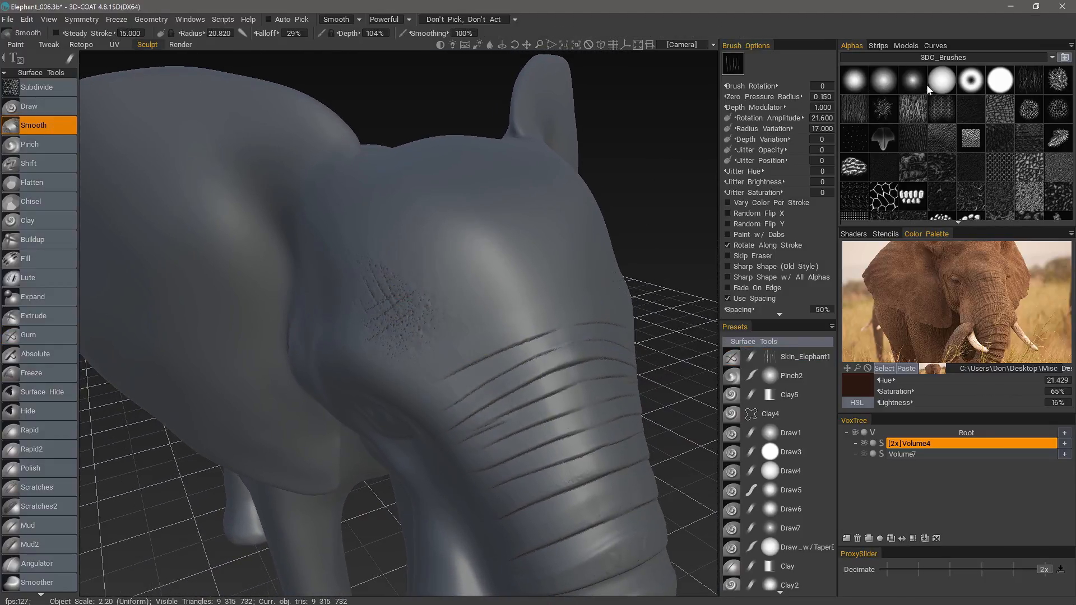
click(857, 82)
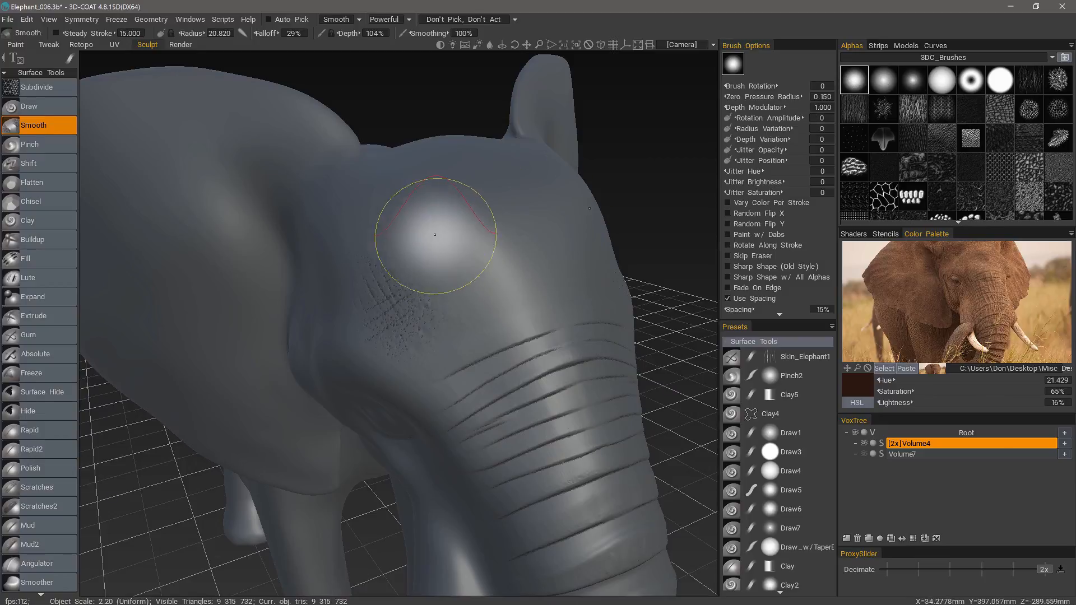
alt+drag(525, 367, 469, 298)
right_drag(470, 298, 449, 297)
alt+drag(469, 298, 465, 305)
right_drag(465, 305, 452, 307)
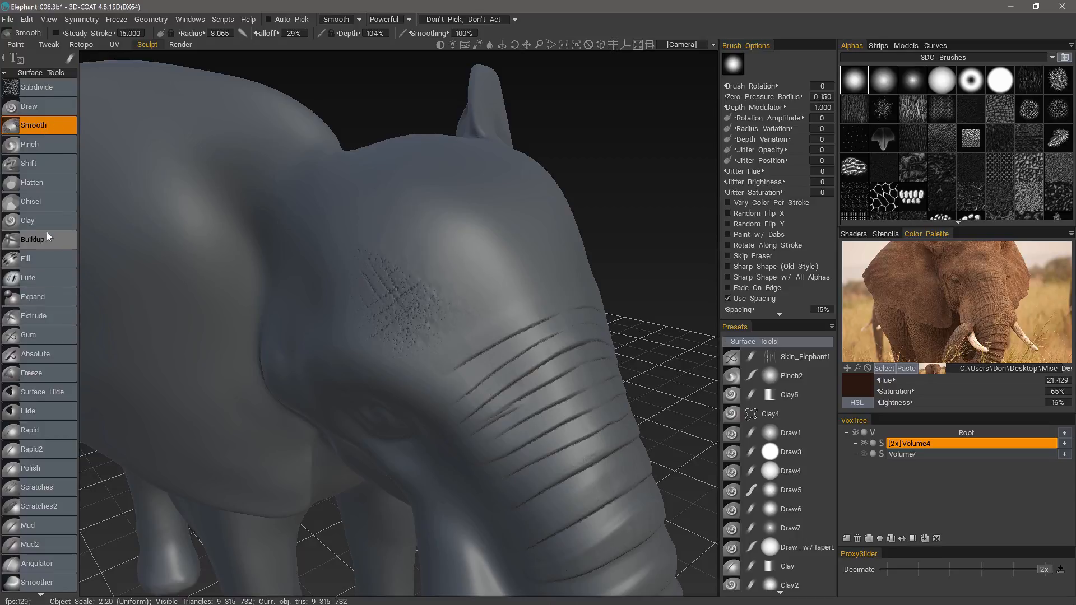
Step: Switch to the Gum tool for working on the elephant's forehead
click(35, 335)
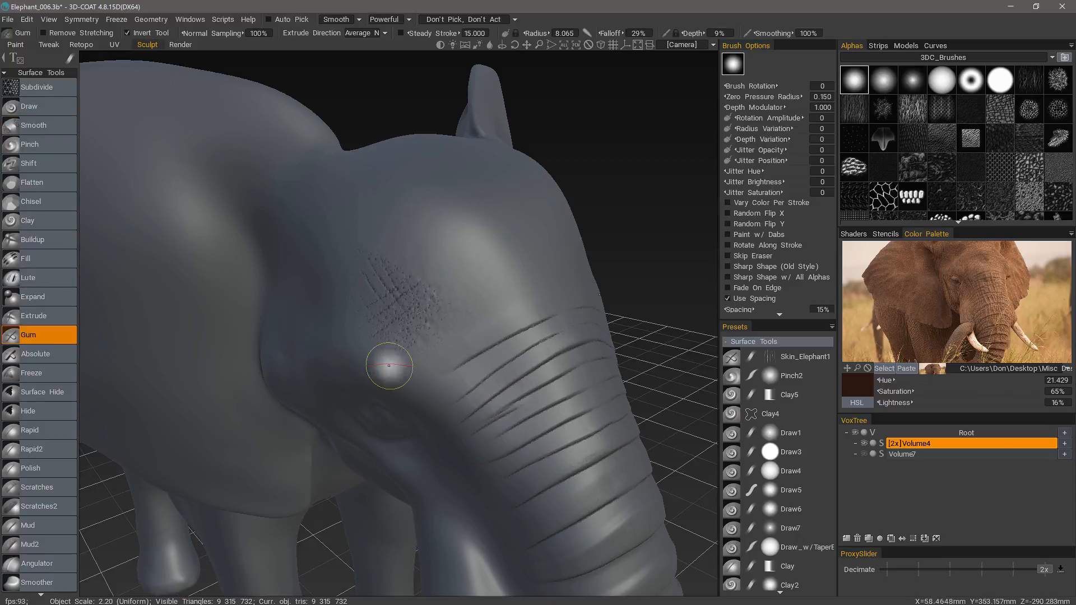
key(shift)
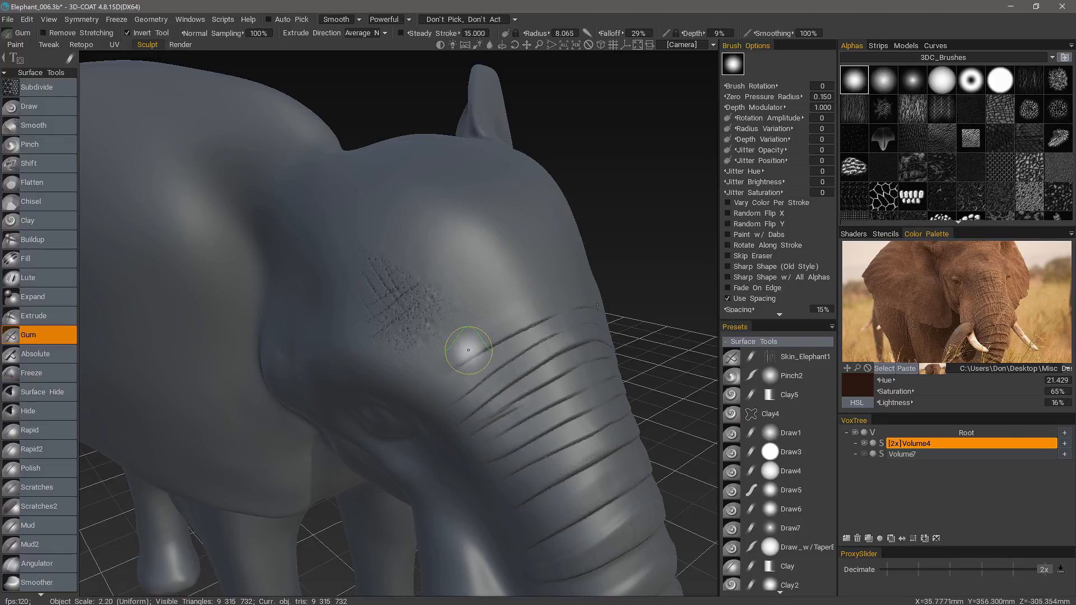
alt+drag(437, 260, 458, 258)
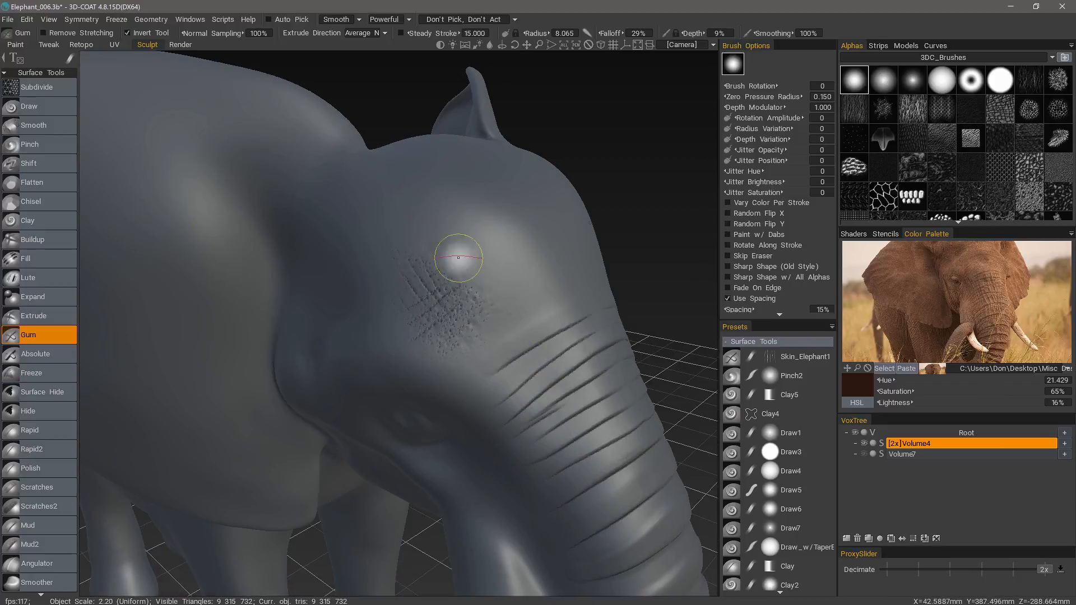
Step: Return to the Smooth tool and set its depth to 137% and smoothing to 100%, keeping the radius at 8.065
click(341, 17)
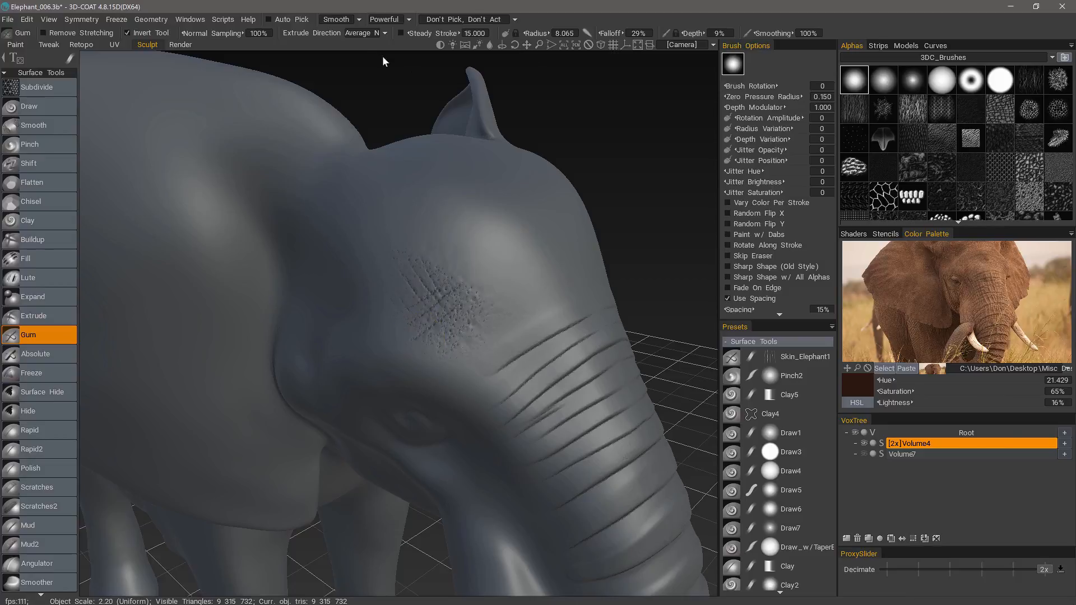
click(52, 127)
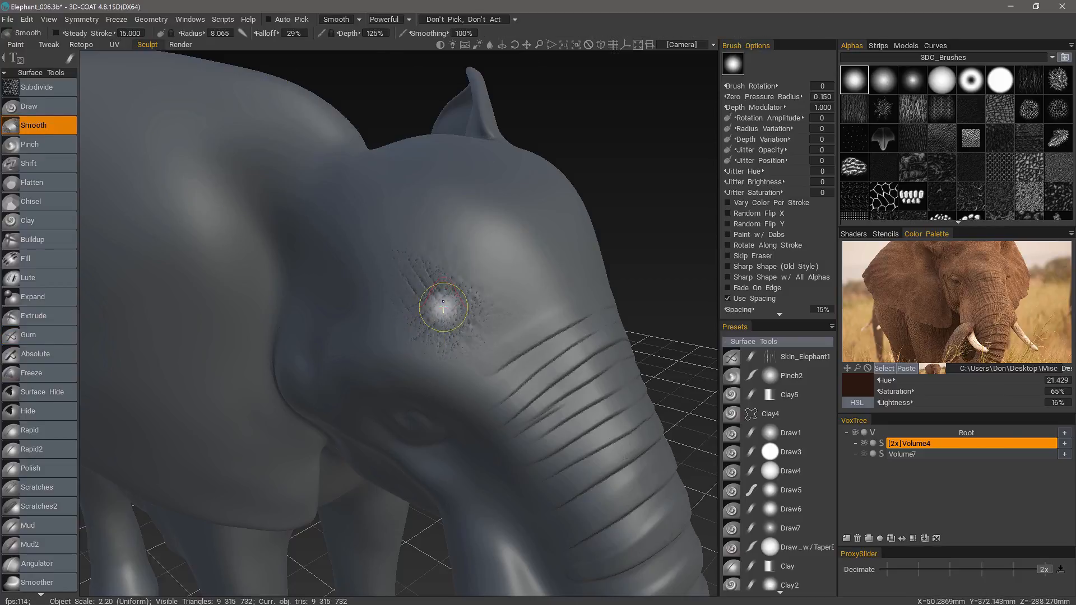
mouse_move(441, 253)
right_down()
mouse_move(438, 345)
mouse_move(450, 300)
right_up()
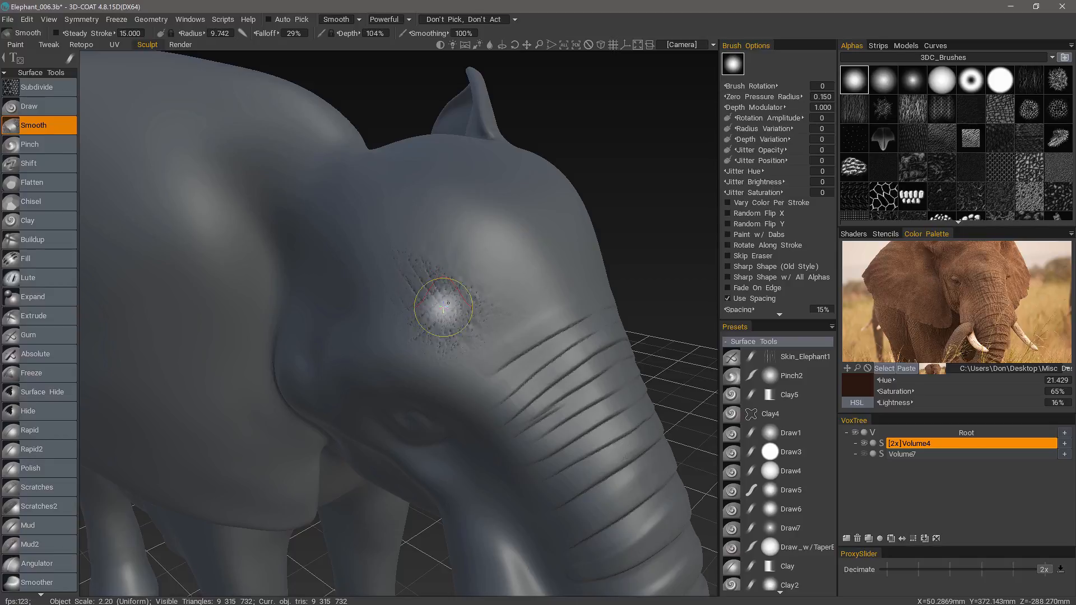
alt+drag(450, 301, 443, 324)
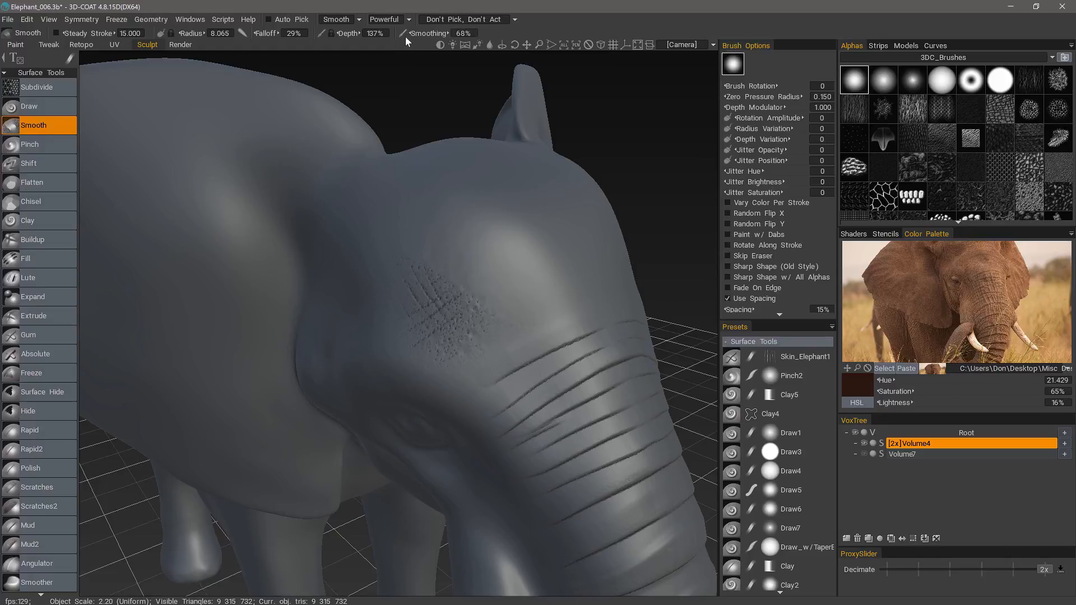
mouse_move(405, 36)
mouse_down()
mouse_move(365, 38)
mouse_move(414, 36)
mouse_up()
mouse_move(426, 419)
alt+mouse_down()
mouse_move(437, 277)
mouse_move(478, 210)
alt+mouse_up()
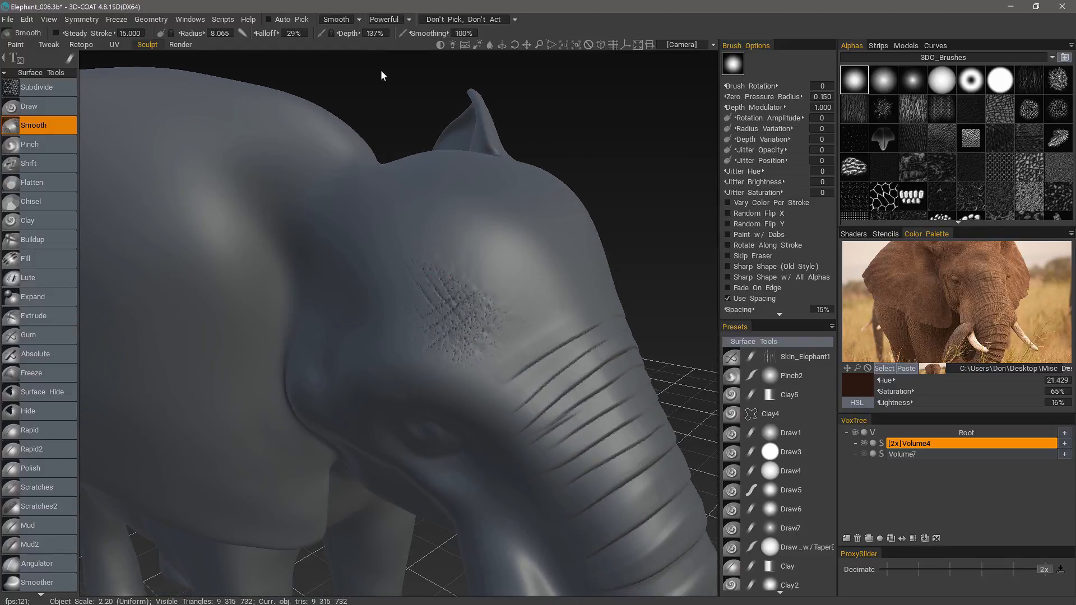
Step: Review the smoothing modes available for the primary smoothing stroke
click(342, 19)
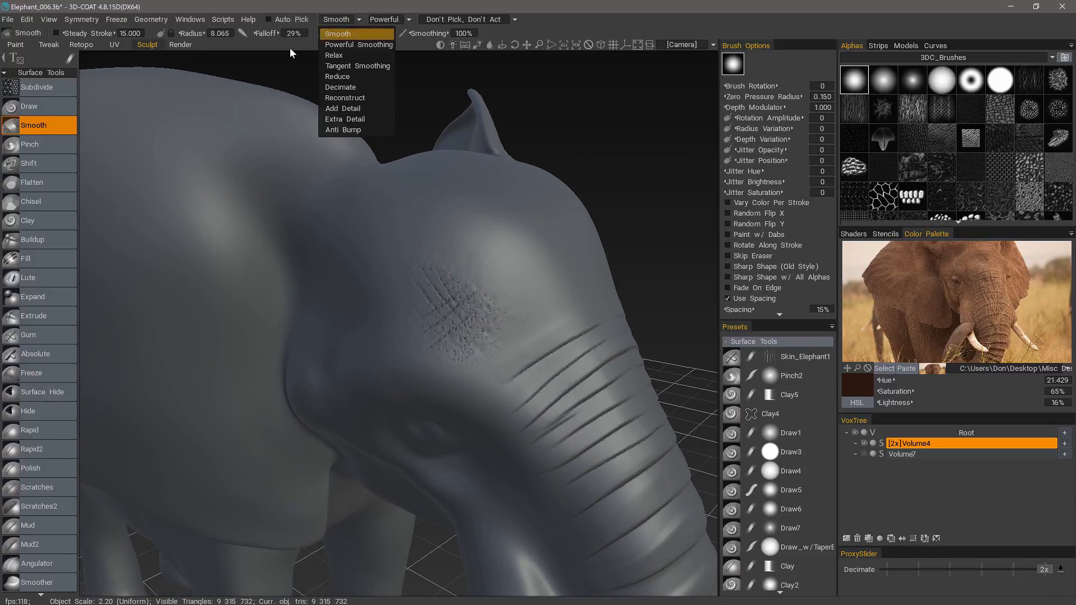
click(360, 19)
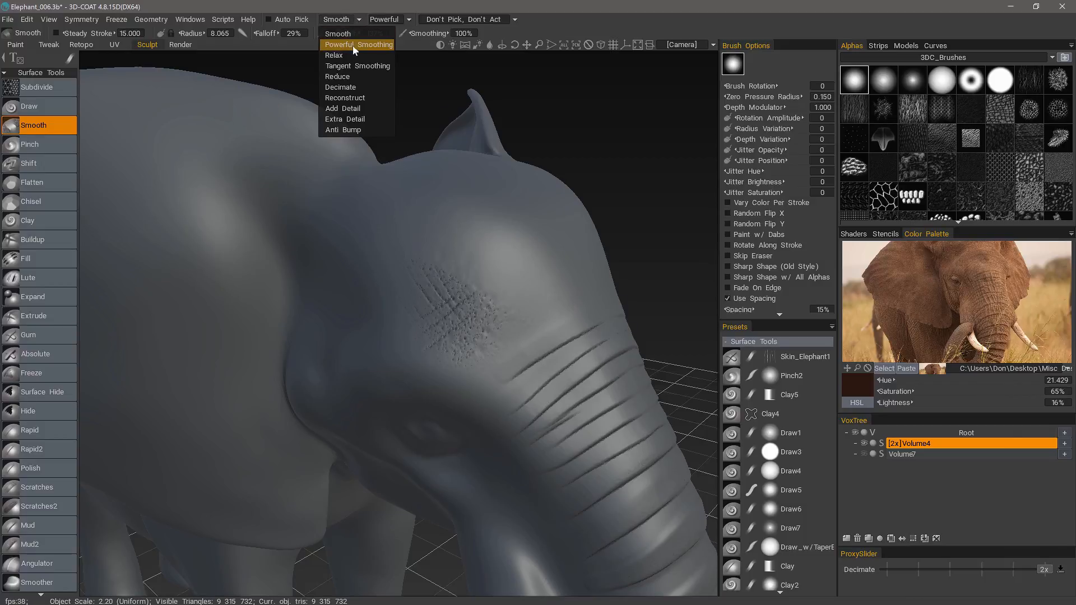
click(353, 45)
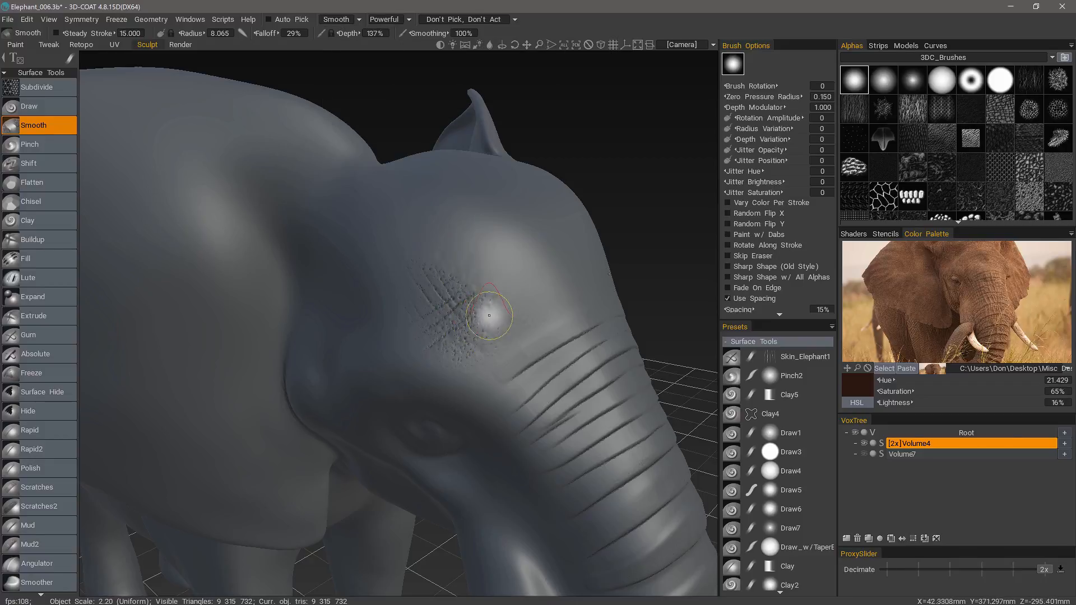
Step: Display the elephant's mesh in wireframe and set the primary smoothing mode to Reduce
scroll(427, 370, up, 10)
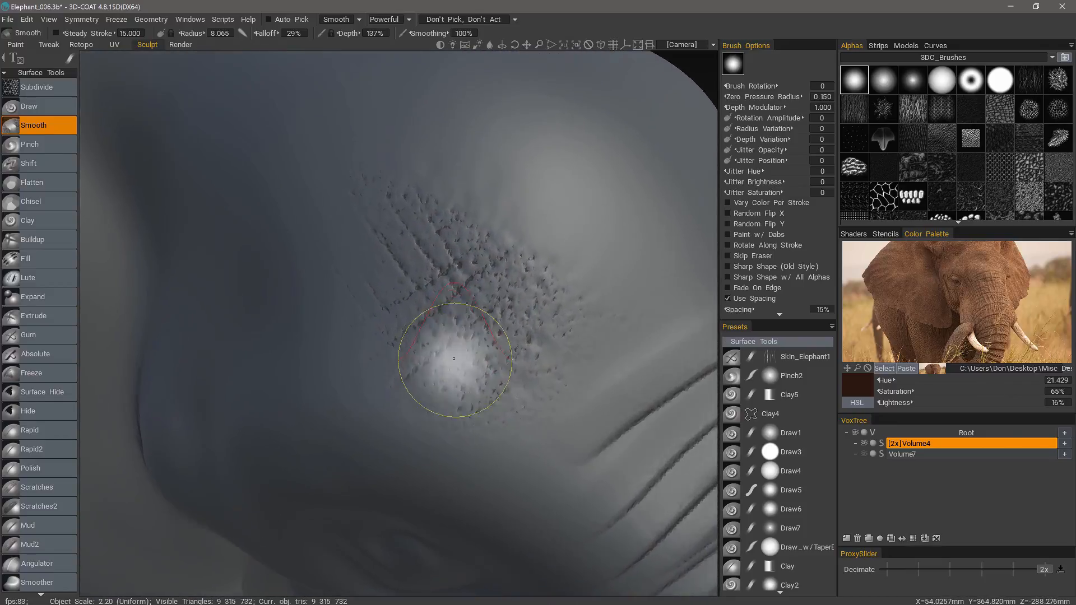
key(w)
mouse_move(463, 345)
alt+mouse_down()
mouse_move(562, 419)
mouse_move(512, 387)
mouse_move(444, 91)
alt+mouse_up()
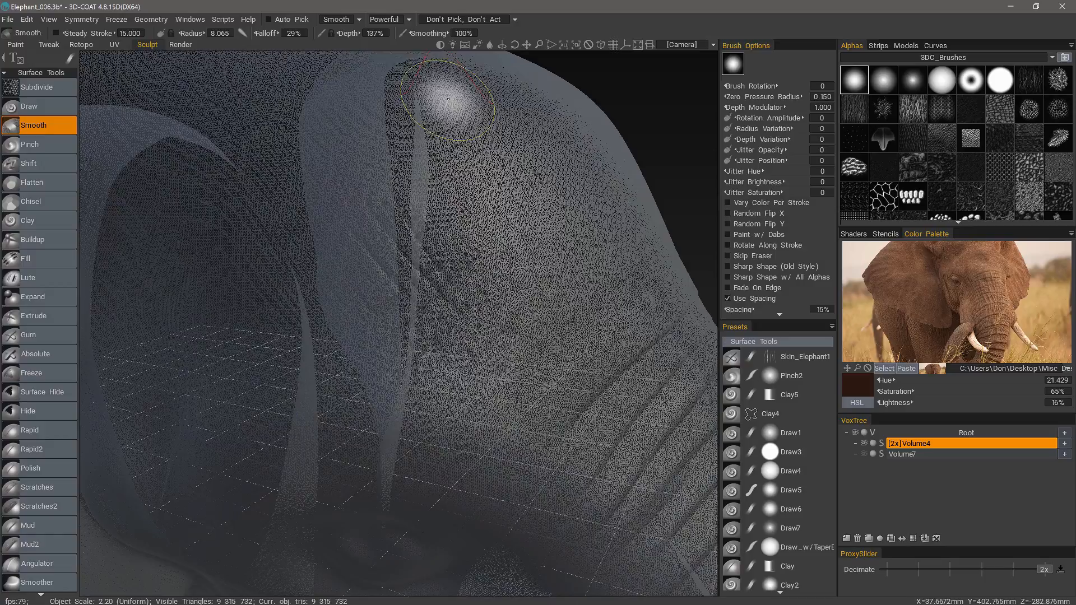
click(347, 21)
click(365, 77)
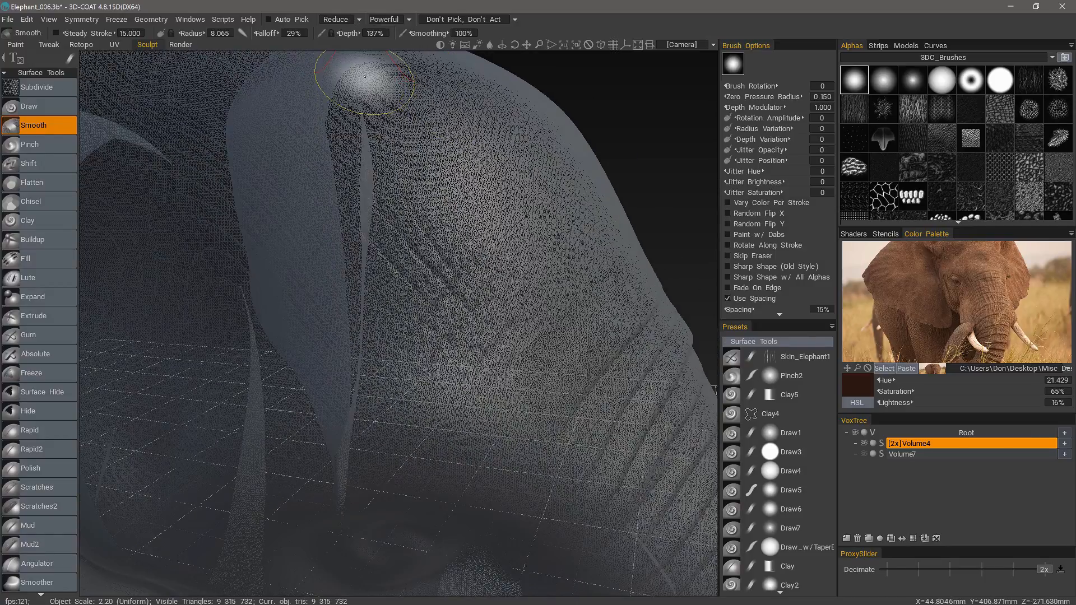
Step: Reduce the mesh density across the textured forehead patch with smoothing strokes and a 5.766 brush radius
scroll(45, 545, down, 8)
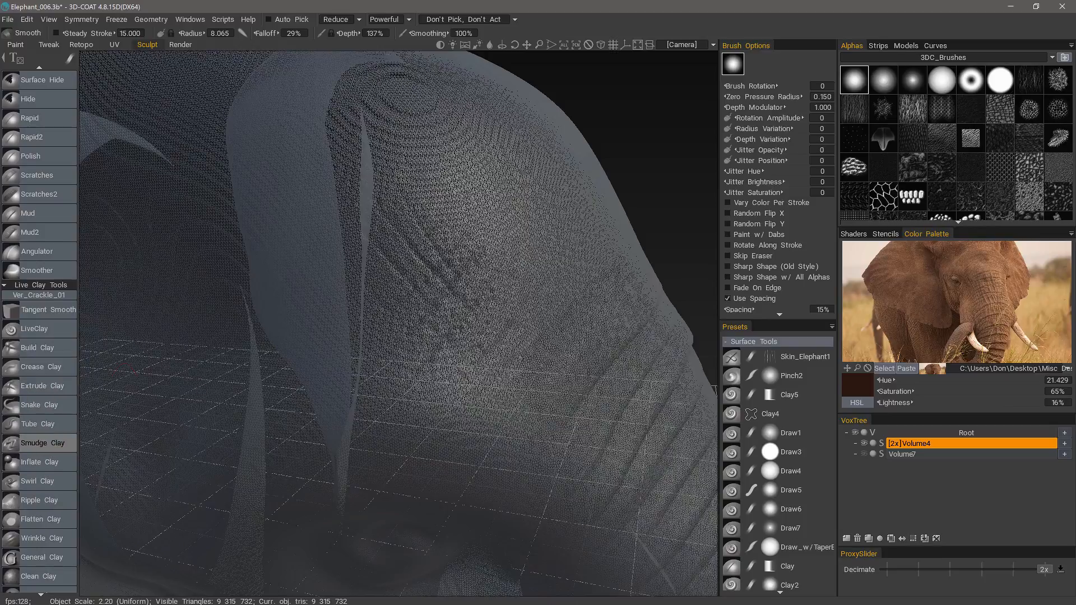
alt+drag(431, 140, 417, 149)
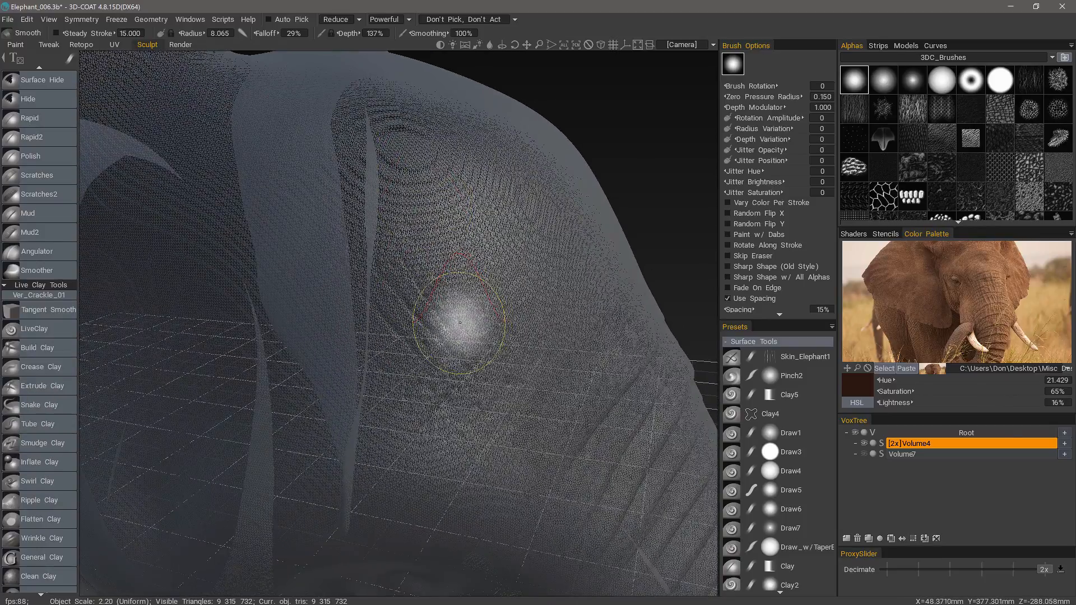
mouse_move(468, 318)
shift+mouse_down()
mouse_move(483, 320)
mouse_move(435, 274)
mouse_move(379, 250)
mouse_move(473, 336)
mouse_move(413, 299)
mouse_move(387, 250)
mouse_move(460, 274)
mouse_move(509, 309)
mouse_move(417, 230)
mouse_move(381, 263)
mouse_move(462, 337)
mouse_move(381, 369)
shift+mouse_up()
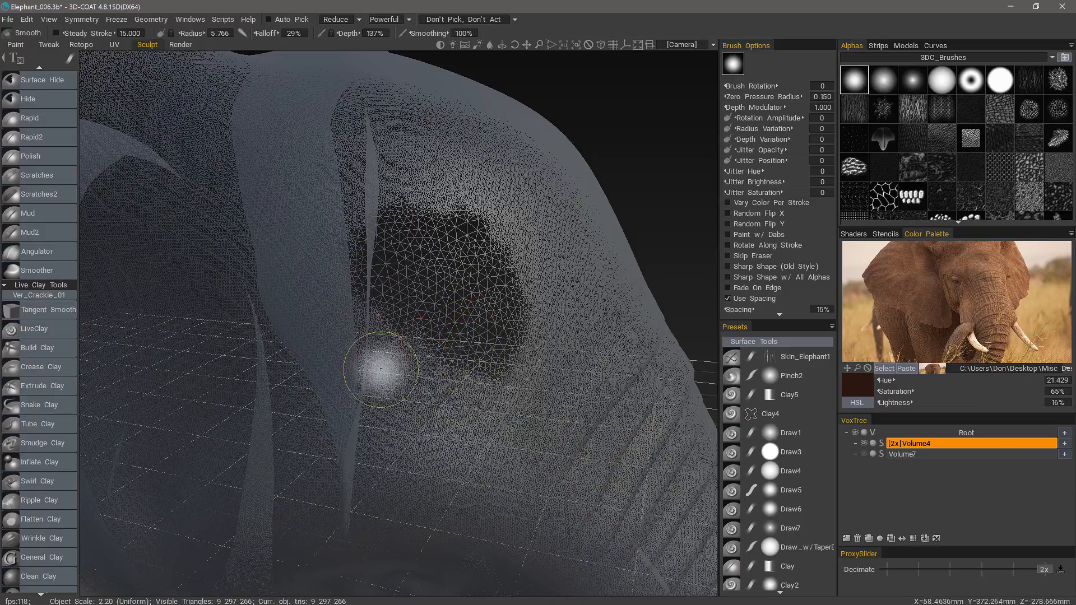
alt+drag(336, 341, 449, 216)
alt+right_drag(377, 348, 413, 447)
alt+drag(413, 448, 401, 326)
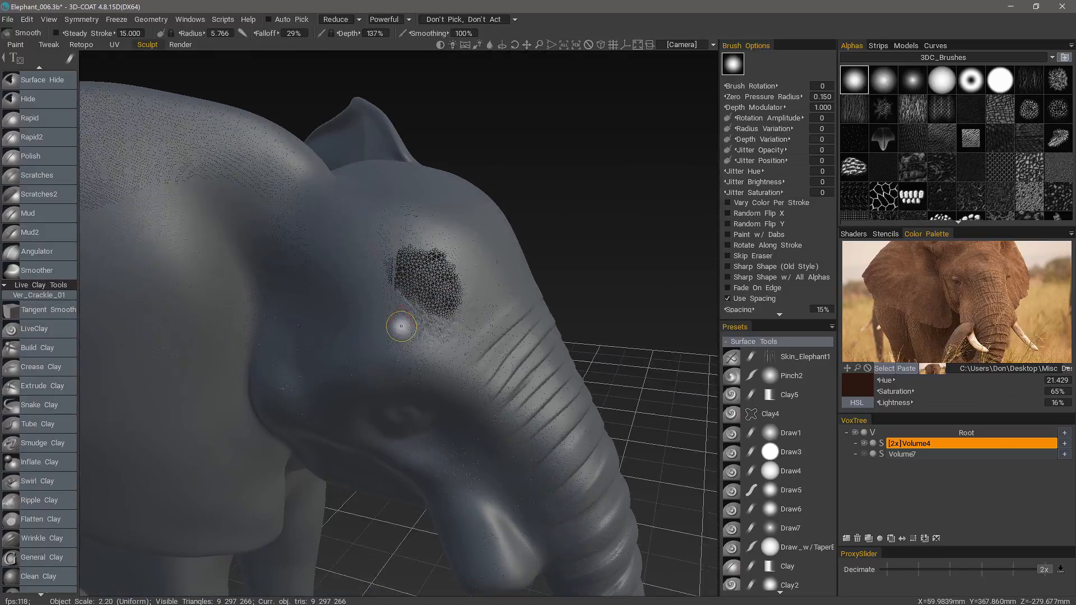
alt+right_drag(401, 326, 361, 384)
alt+drag(361, 384, 357, 362)
Step: Set the primary smoothing mode to Add Detail and refine the lower half of the reduced forehead patch, decreasing the radius to 3.215
click(337, 19)
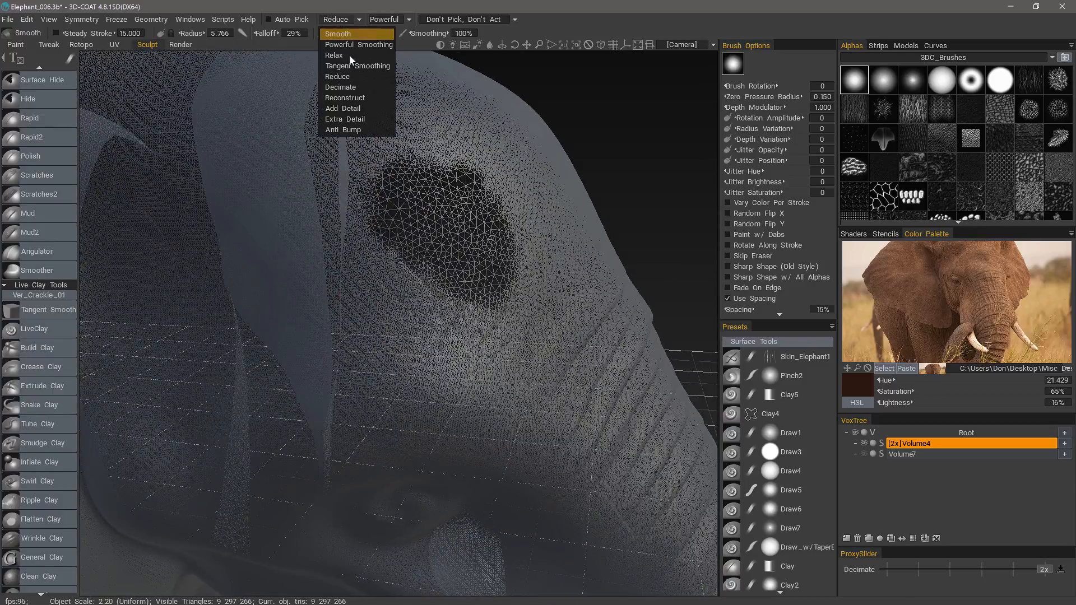
click(353, 109)
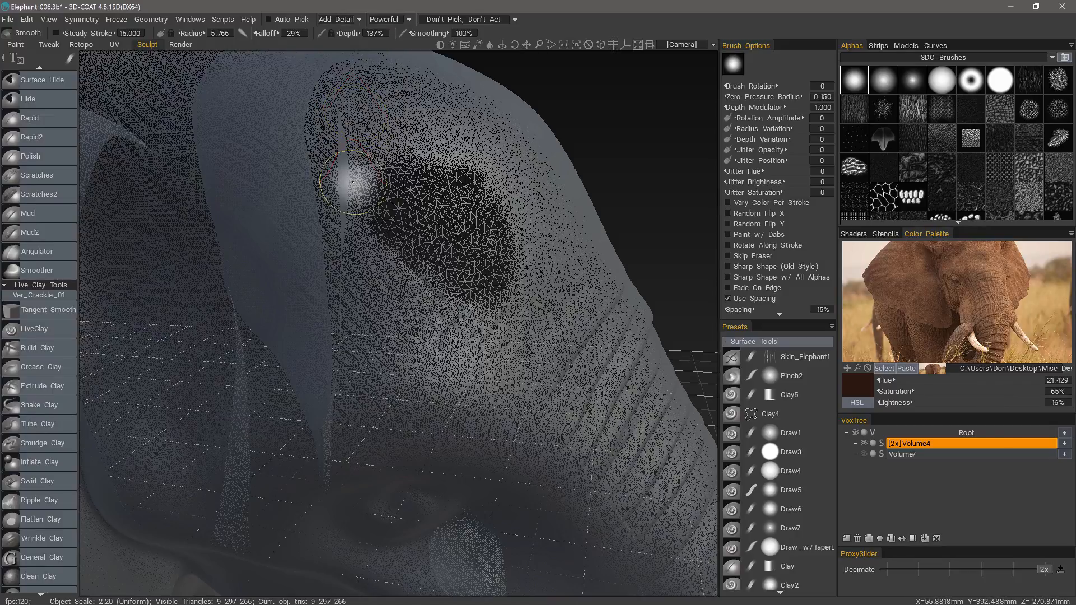
alt+drag(400, 278, 404, 278)
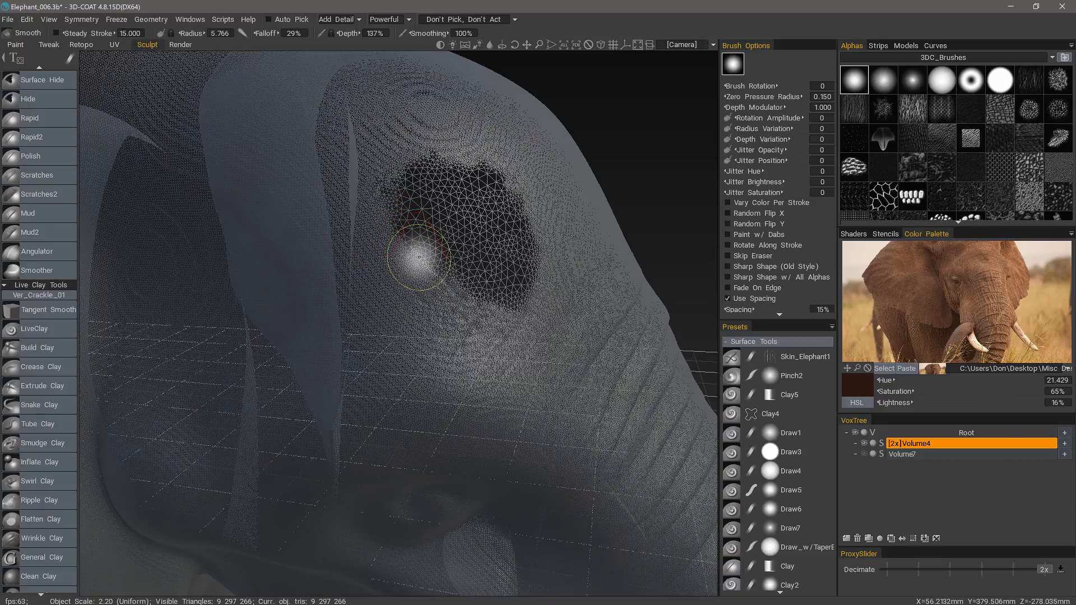
shift+drag(402, 235, 483, 298)
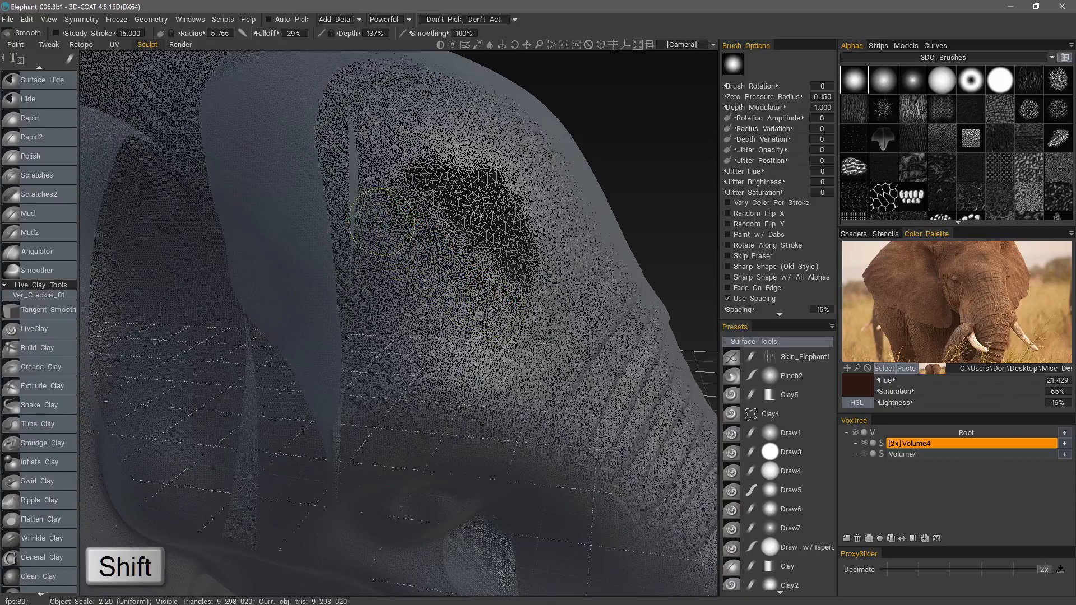
shift+drag(382, 222, 427, 255)
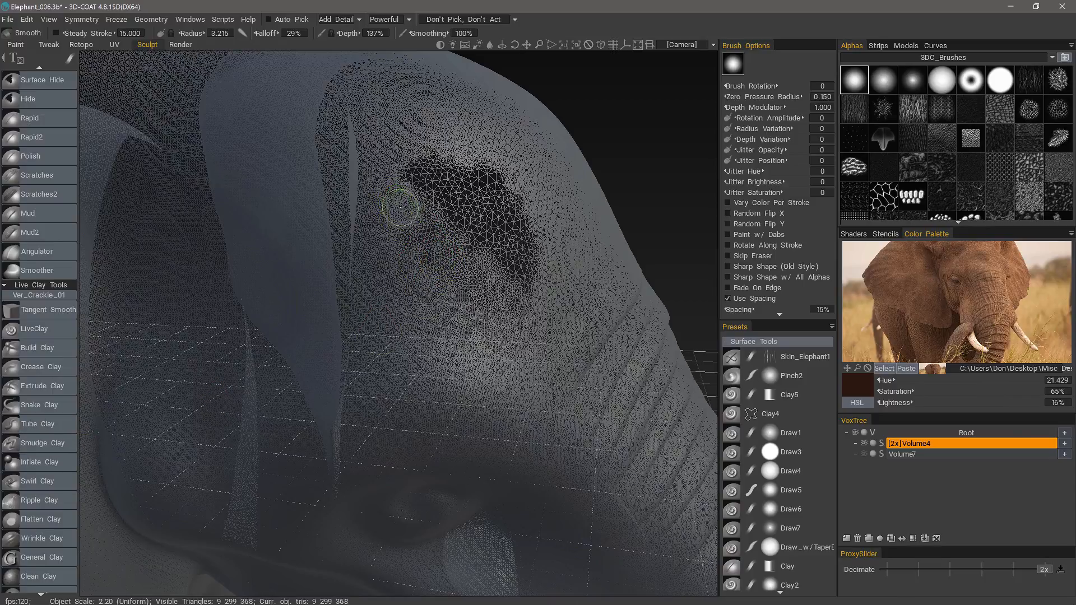
mouse_move(400, 207)
shift+mouse_down()
mouse_move(498, 288)
mouse_move(411, 204)
shift+mouse_up()
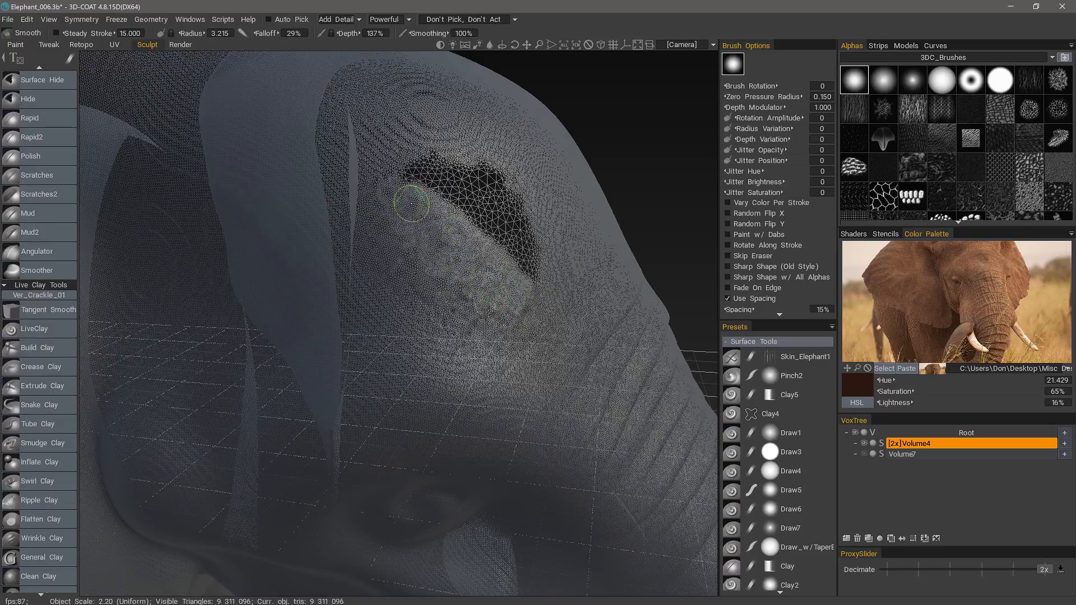
Step: Apply the secondary Powerful Smoothing mode over the refined lower part of the forehead patch with a 5.695 brush radius
alt+drag(364, 355, 427, 314)
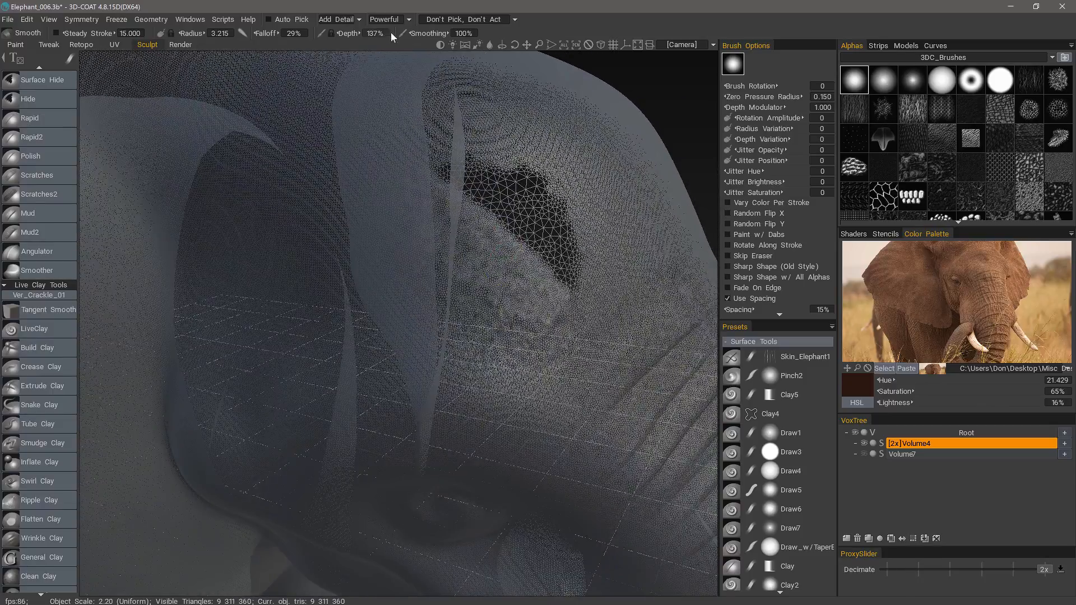
click(388, 19)
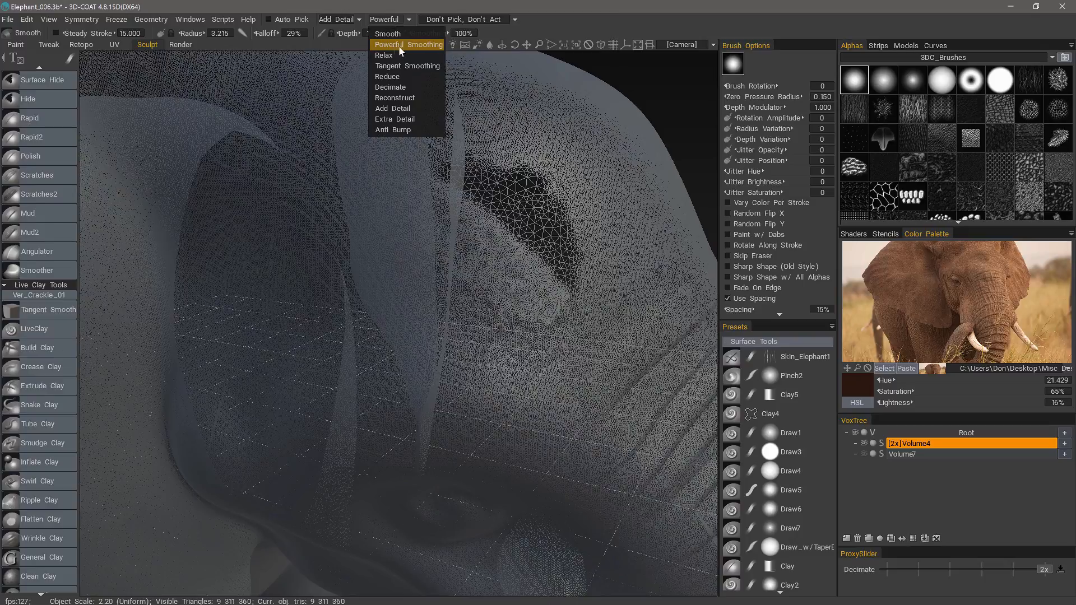
ctrl+shift+drag(579, 284, 435, 180)
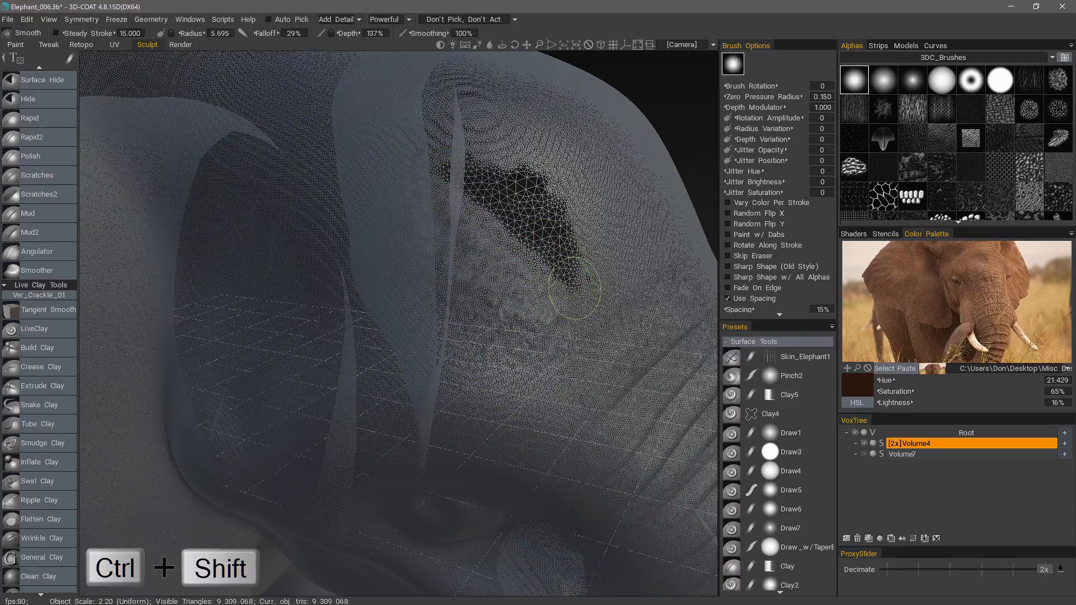
mouse_move(555, 294)
ctrl+shift+mouse_down()
mouse_move(464, 211)
mouse_move(494, 163)
mouse_move(583, 241)
mouse_move(571, 213)
mouse_move(488, 162)
mouse_move(479, 179)
mouse_move(445, 158)
mouse_move(547, 304)
mouse_move(429, 185)
mouse_move(442, 208)
ctrl+shift+mouse_up()
scroll(527, 336, up, 2)
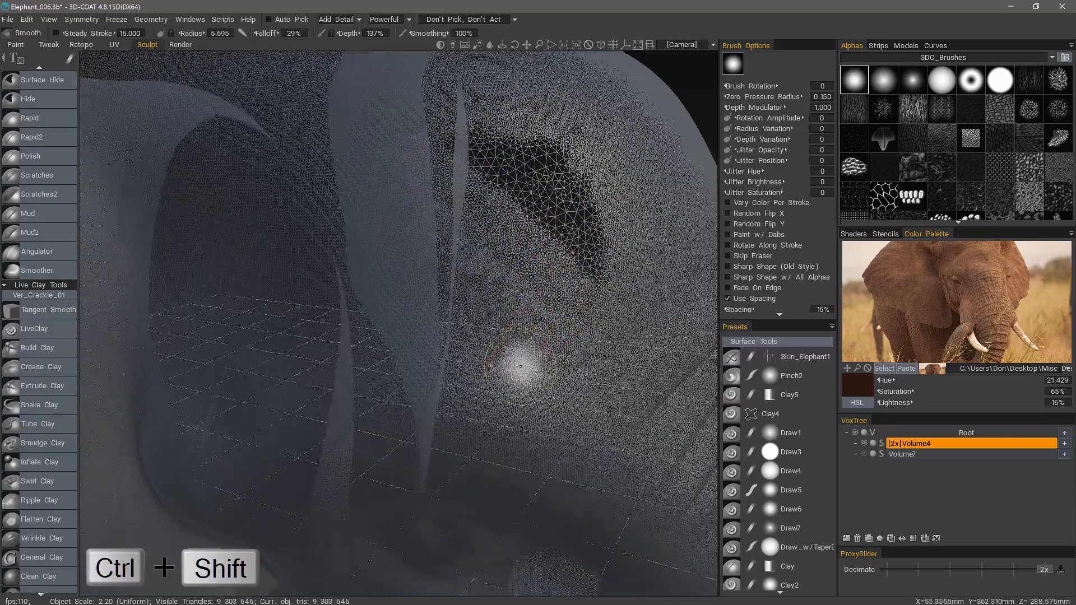
mouse_move(535, 325)
ctrl+shift+mouse_down()
mouse_move(499, 238)
mouse_move(479, 320)
mouse_move(389, 139)
mouse_move(583, 274)
mouse_move(446, 269)
ctrl+shift+mouse_up()
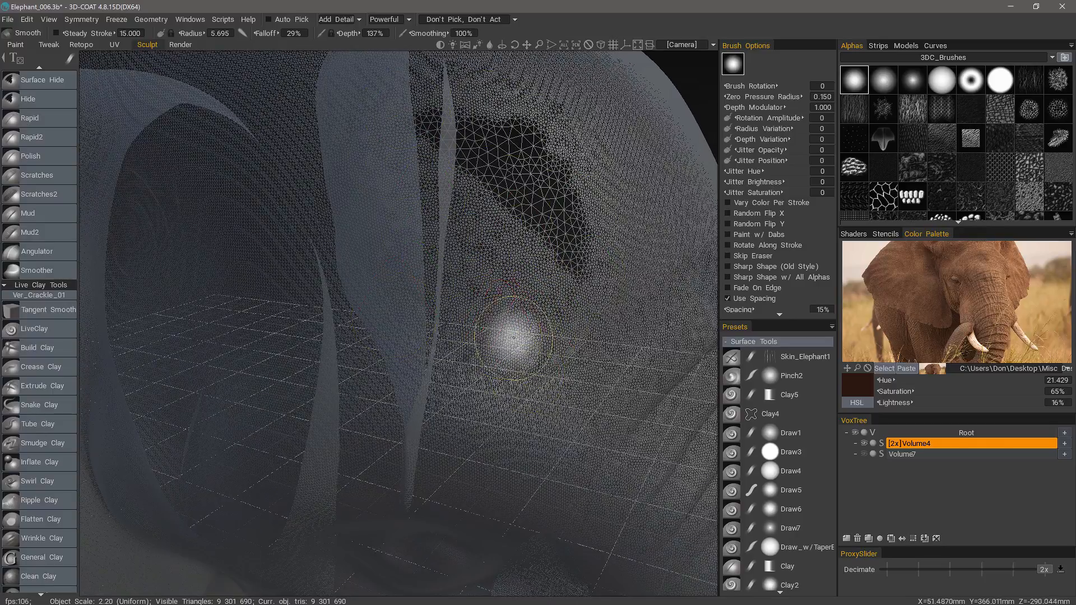
scroll(512, 337, down, 3)
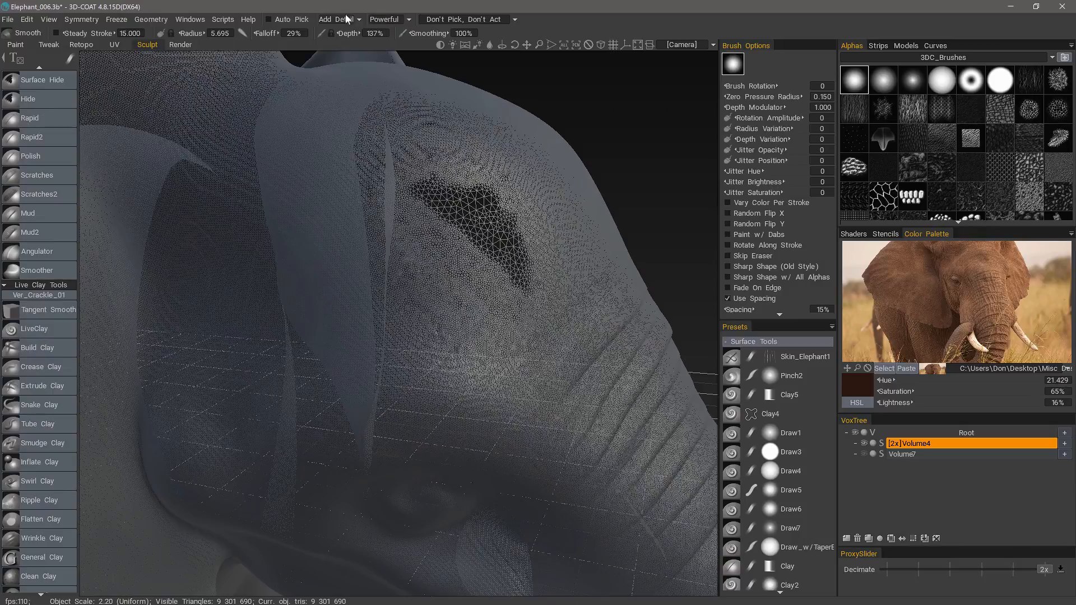
Step: Set the primary smoothing mode to Relax and relax the remaining coarse mesh area on the forehead with repeated strokes
click(348, 19)
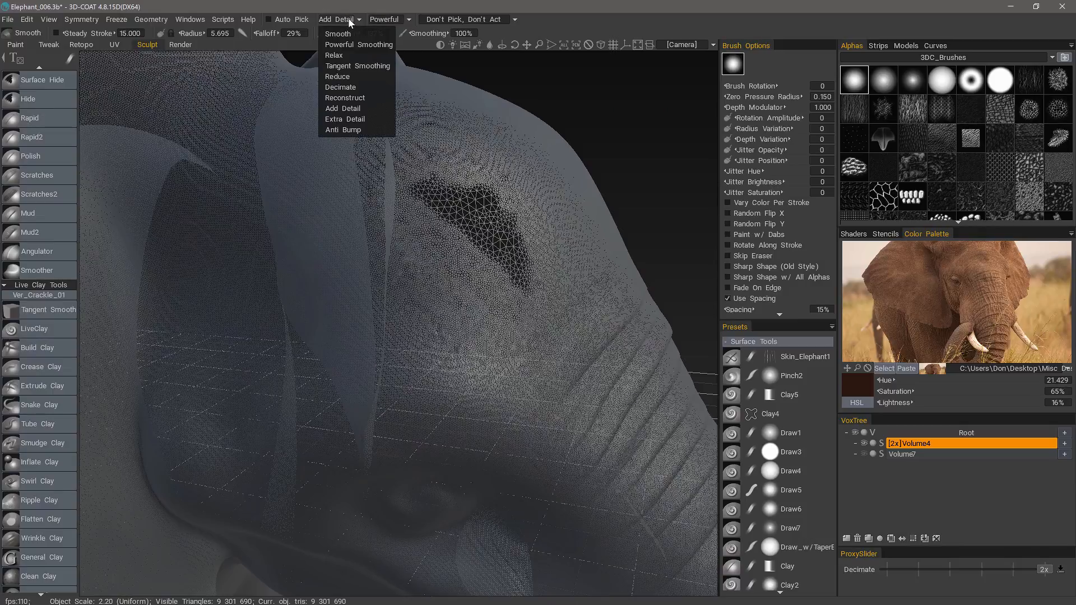
click(342, 56)
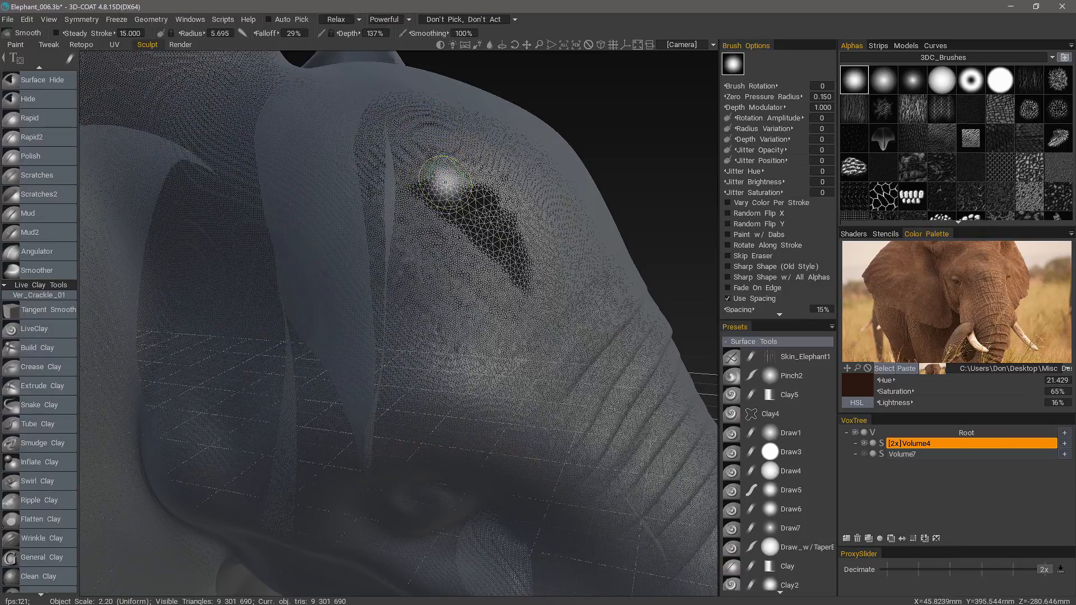
mouse_move(426, 193)
shift+mouse_down()
mouse_move(526, 260)
mouse_move(503, 272)
shift+mouse_up()
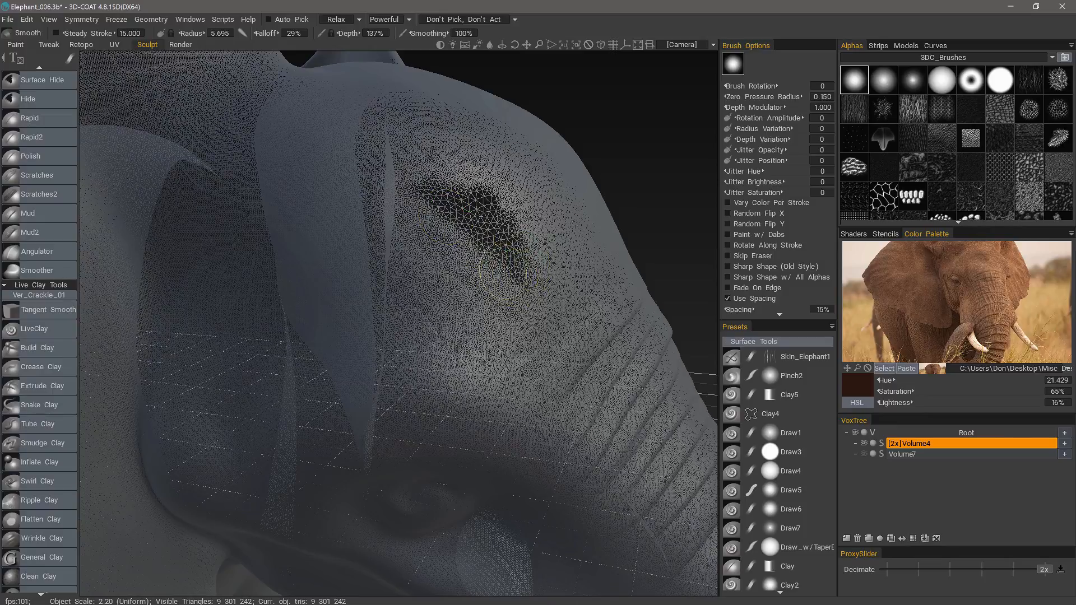
mouse_move(454, 245)
mouse_down()
mouse_move(493, 188)
mouse_move(499, 266)
mouse_up()
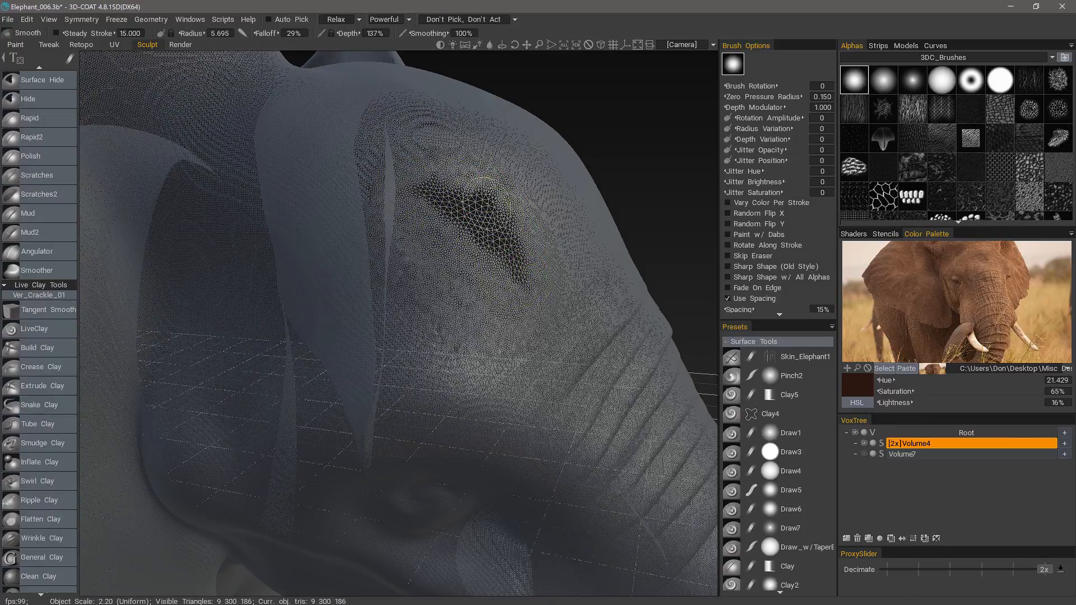
drag(419, 169, 476, 188)
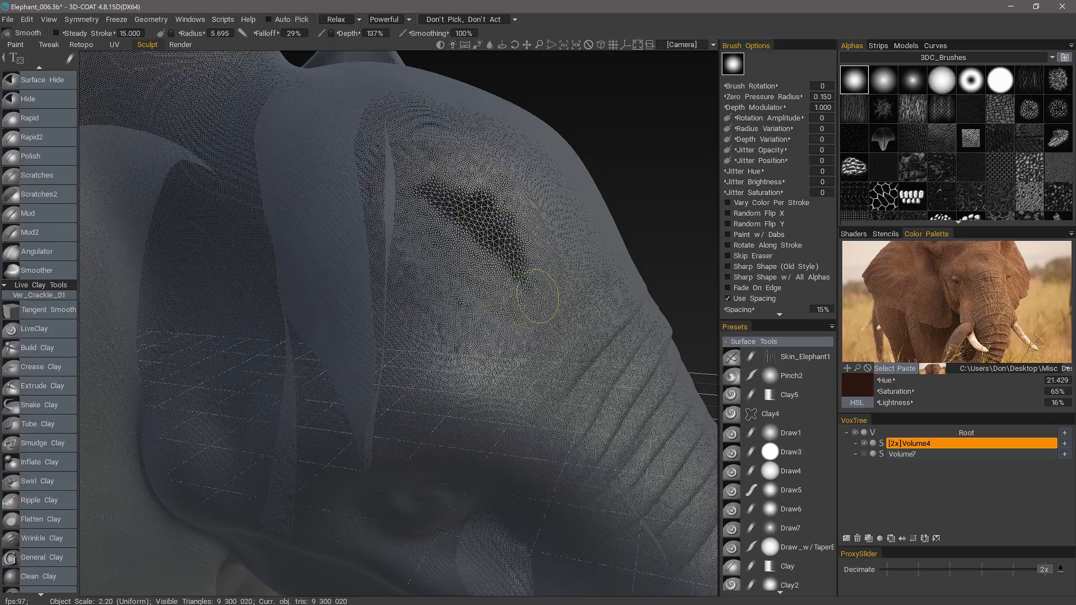
mouse_move(411, 174)
mouse_down()
mouse_move(312, 288)
mouse_move(456, 247)
mouse_move(543, 291)
mouse_up()
key(w)
key(w)
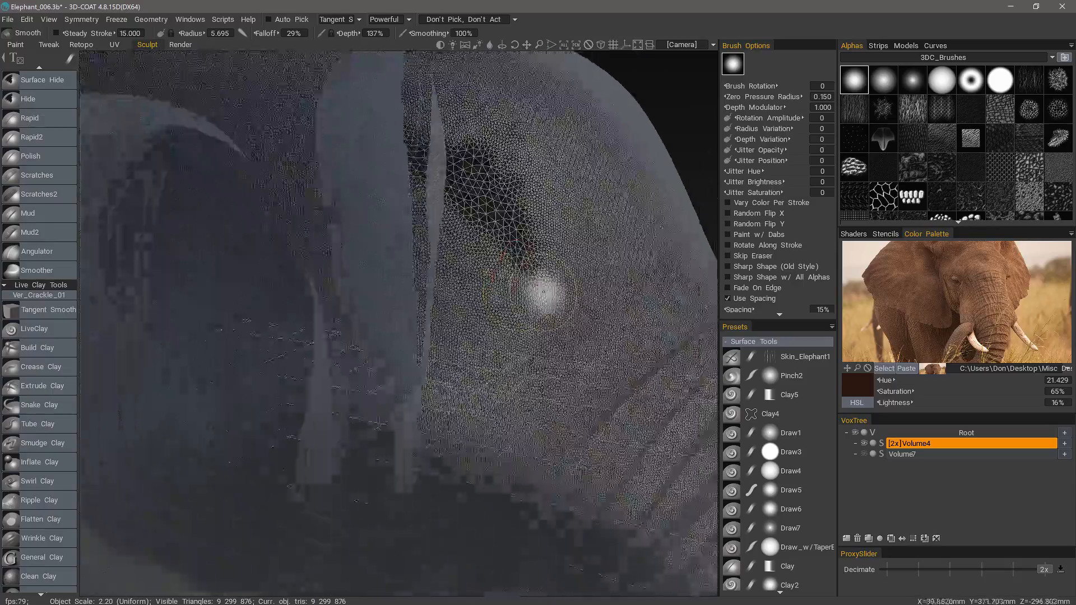
Step: Set the primary smoothing mode to Tangent Smoothing and decrease the brush radius to 3.909
alt+right_drag(543, 290, 499, 241)
click(346, 21)
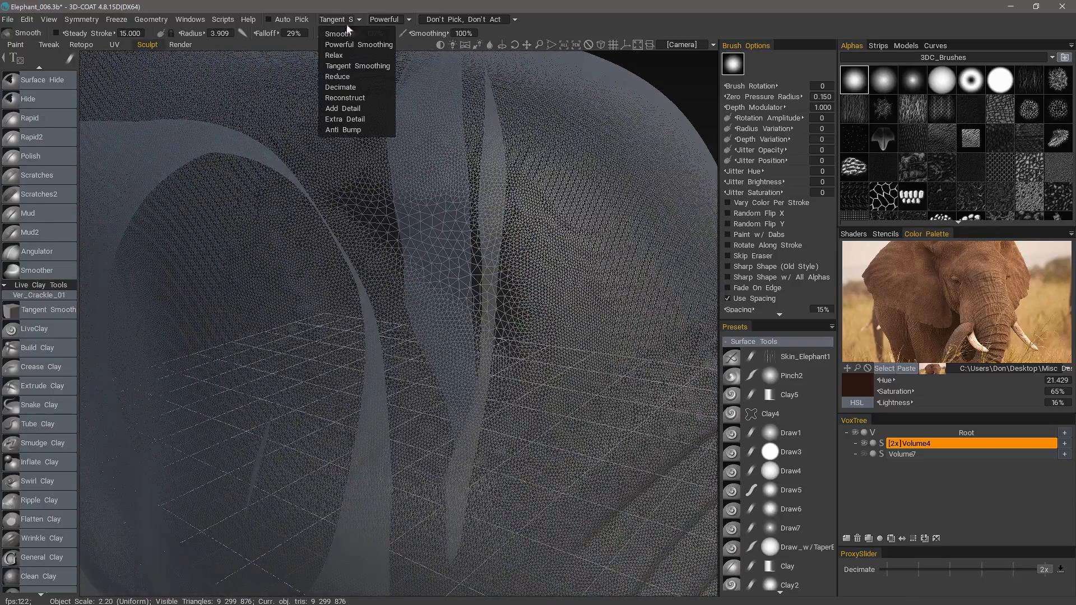
click(372, 66)
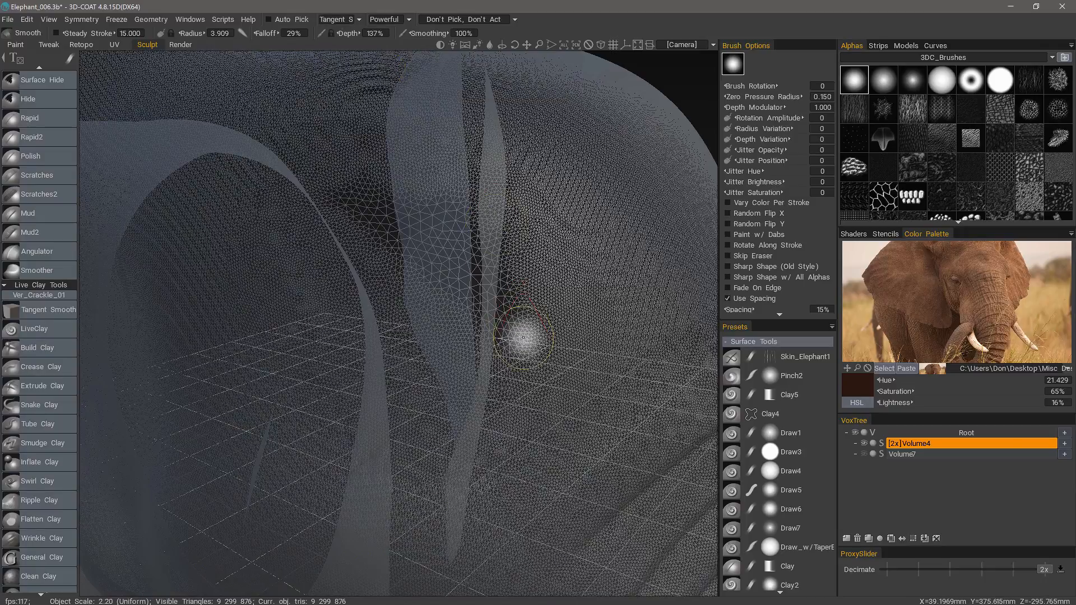
Step: Tangent-smooth the coarse forehead patch and its surrounding edge, increasing the brush radius to 7.401
key(shift)
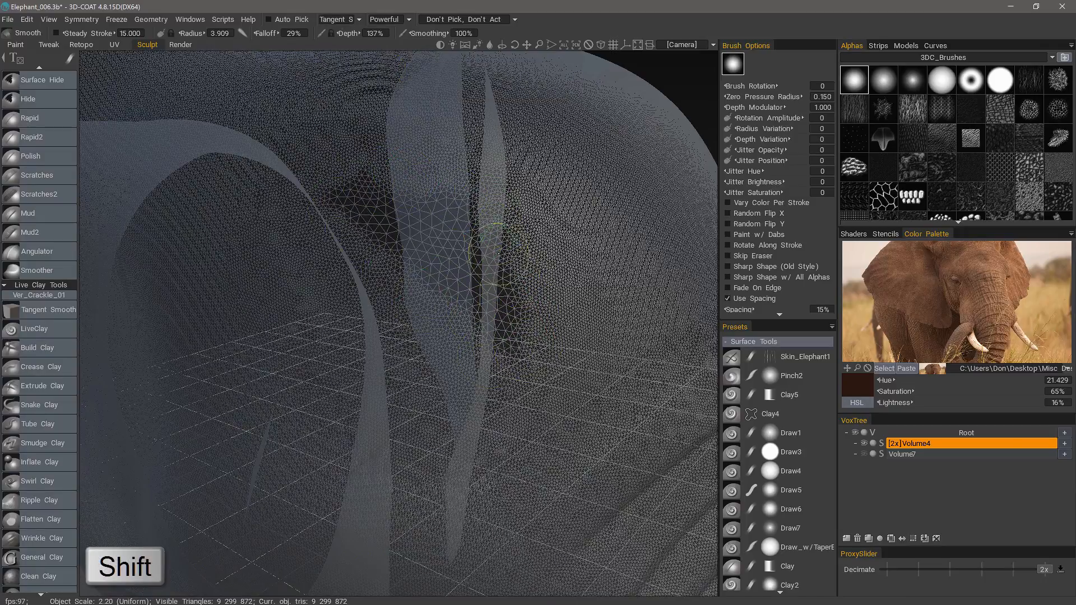
shift+drag(499, 254, 483, 236)
key(bracketright)
key(bracketright)
shift+drag(455, 292, 515, 357)
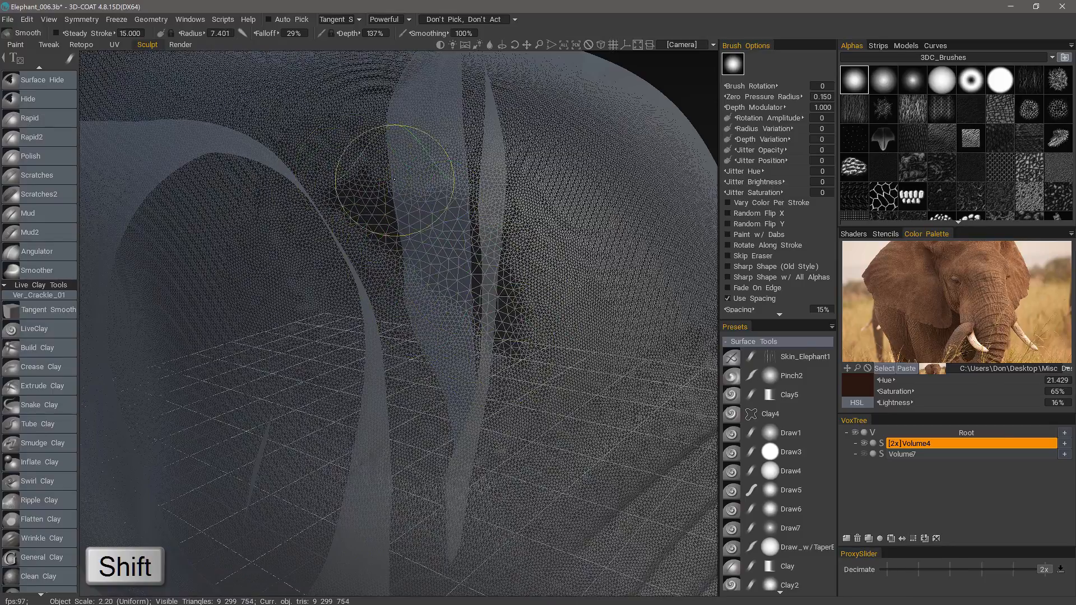
shift+drag(464, 159, 552, 194)
mouse_move(463, 125)
alt+mouse_down()
mouse_move(418, 278)
mouse_move(431, 236)
alt+mouse_up()
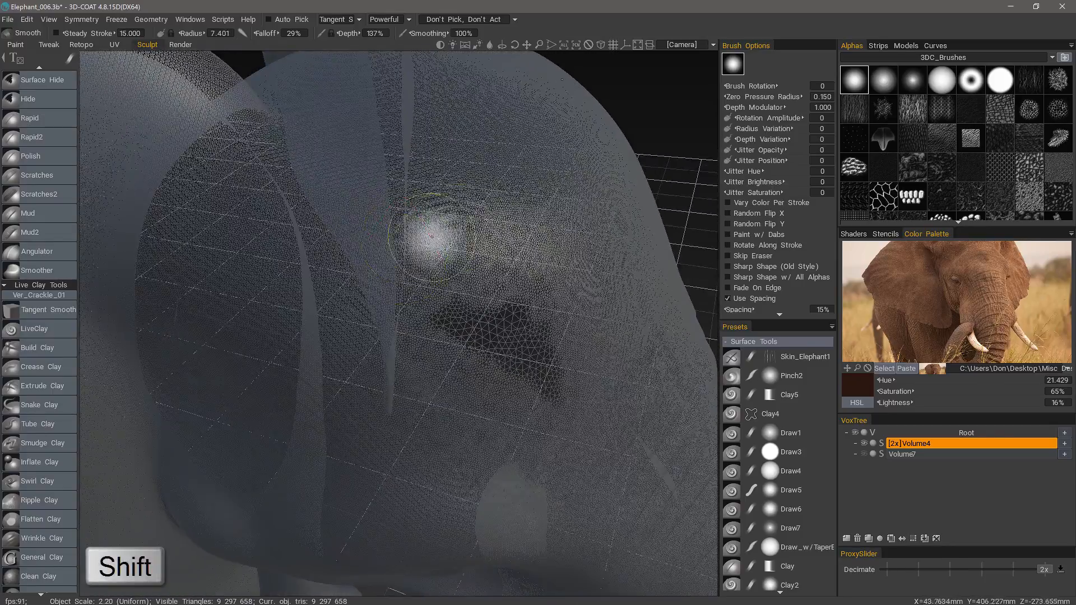
Step: Apply Tangent Smoothing strokes with the 7.401 radius across the dense mesh on the side of the head
alt+drag(433, 284, 432, 408)
mouse_move(542, 343)
shift+mouse_down()
mouse_move(483, 238)
mouse_move(574, 341)
mouse_move(405, 382)
shift+mouse_up()
mouse_move(499, 374)
alt+mouse_down()
mouse_move(321, 428)
mouse_move(340, 336)
mouse_move(377, 375)
mouse_move(387, 482)
mouse_move(187, 360)
mouse_move(286, 353)
alt+mouse_up()
mouse_move(320, 342)
shift+mouse_down()
mouse_move(387, 325)
mouse_move(377, 289)
mouse_move(458, 386)
shift+mouse_up()
mouse_move(396, 440)
alt+mouse_down()
mouse_move(406, 452)
mouse_move(356, 468)
mouse_move(389, 151)
mouse_move(482, 185)
mouse_move(492, 412)
mouse_move(289, 345)
alt+mouse_up()
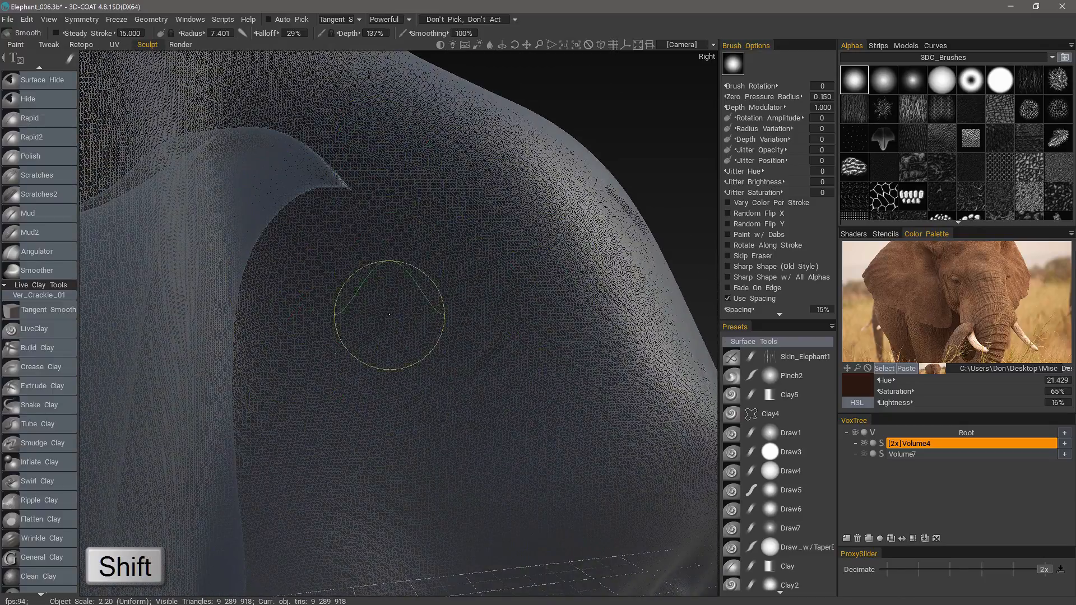
shift+drag(546, 464, 615, 372)
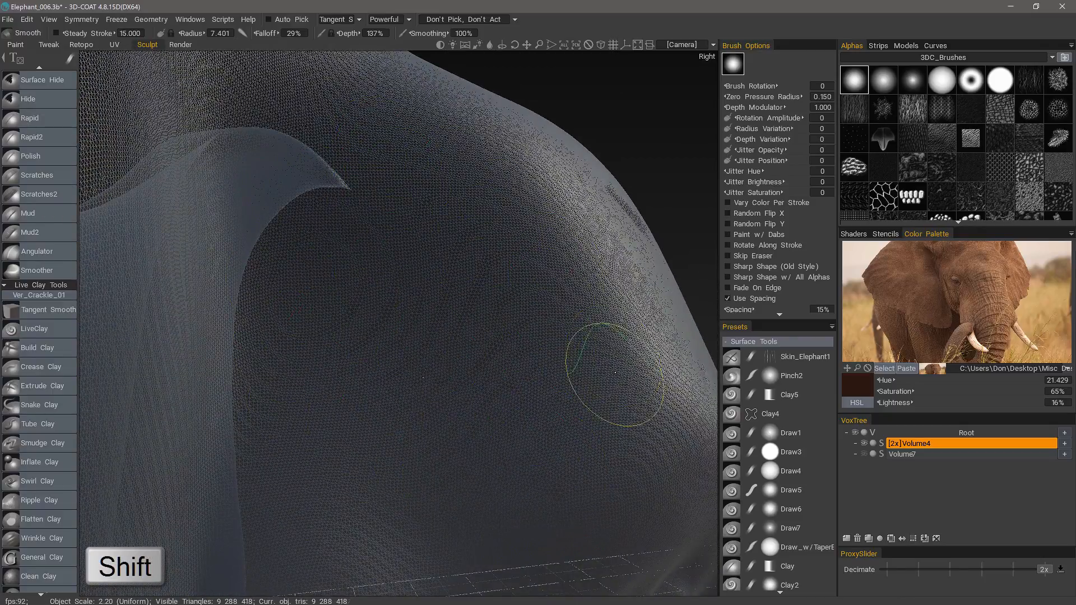
alt+drag(372, 203, 445, 150)
click(339, 19)
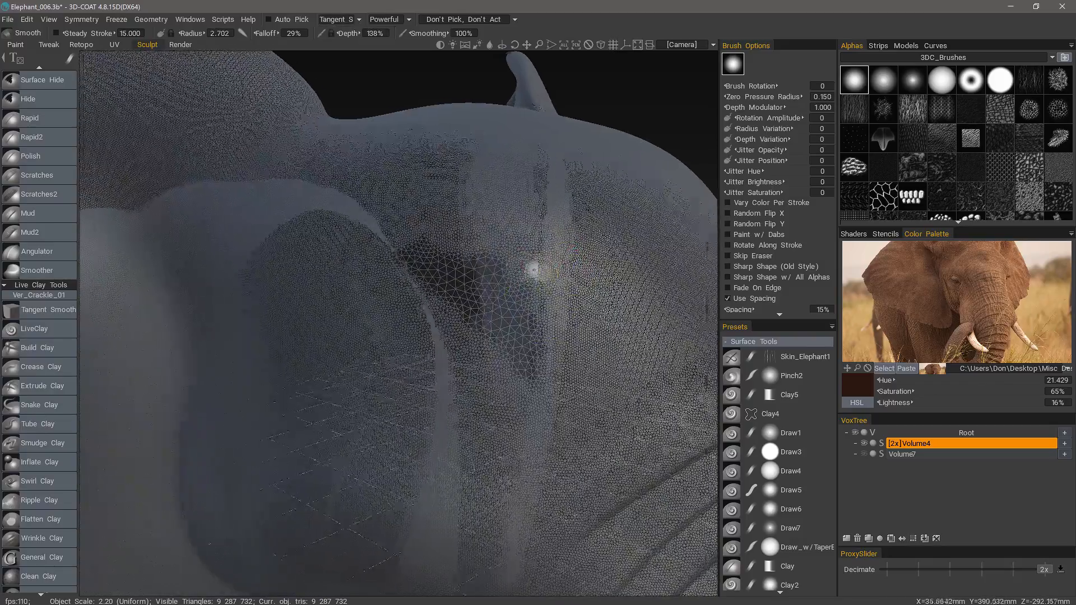
Step: Use the Paint Hole tool to paint three small spots around the coarse forehead patch and apply them as holes
alt+drag(534, 270, 546, 271)
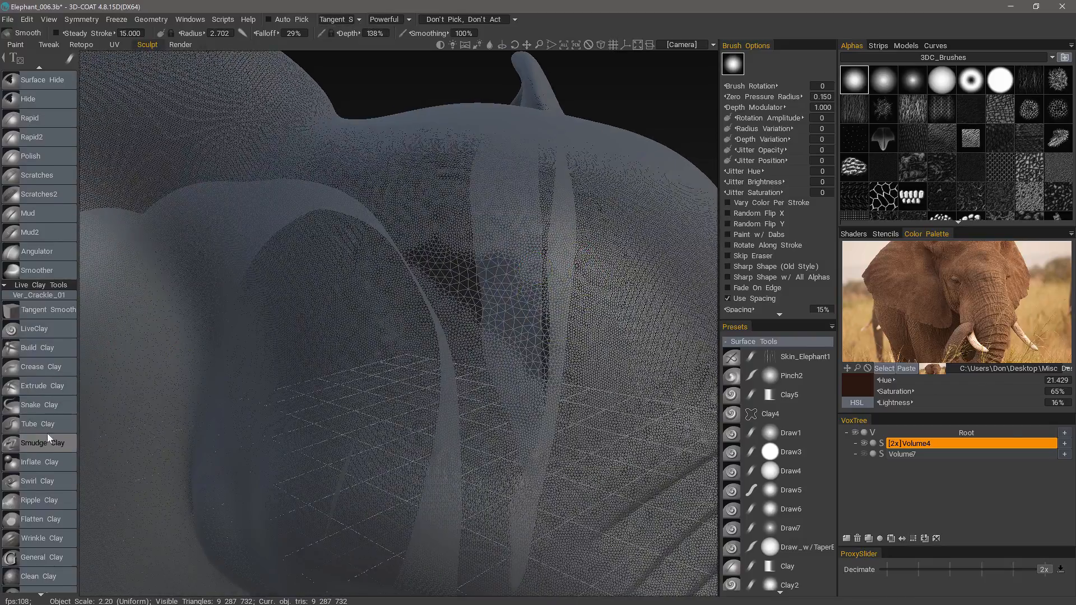
scroll(49, 439, down, 6)
click(65, 323)
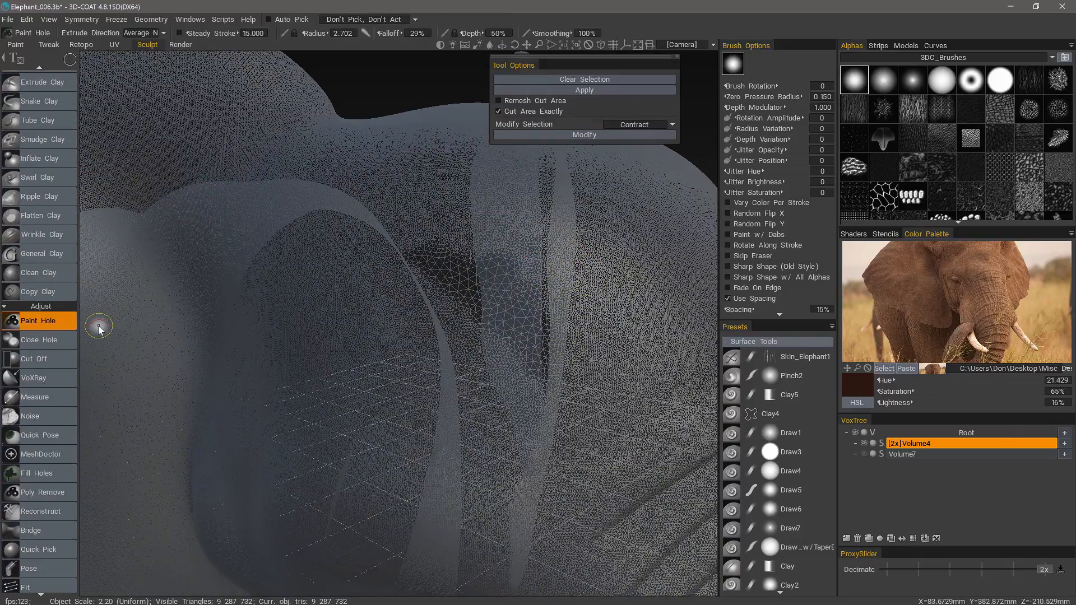
mouse_move(501, 238)
alt+mouse_down()
mouse_move(547, 246)
mouse_move(502, 252)
mouse_move(522, 272)
mouse_move(463, 268)
alt+mouse_up()
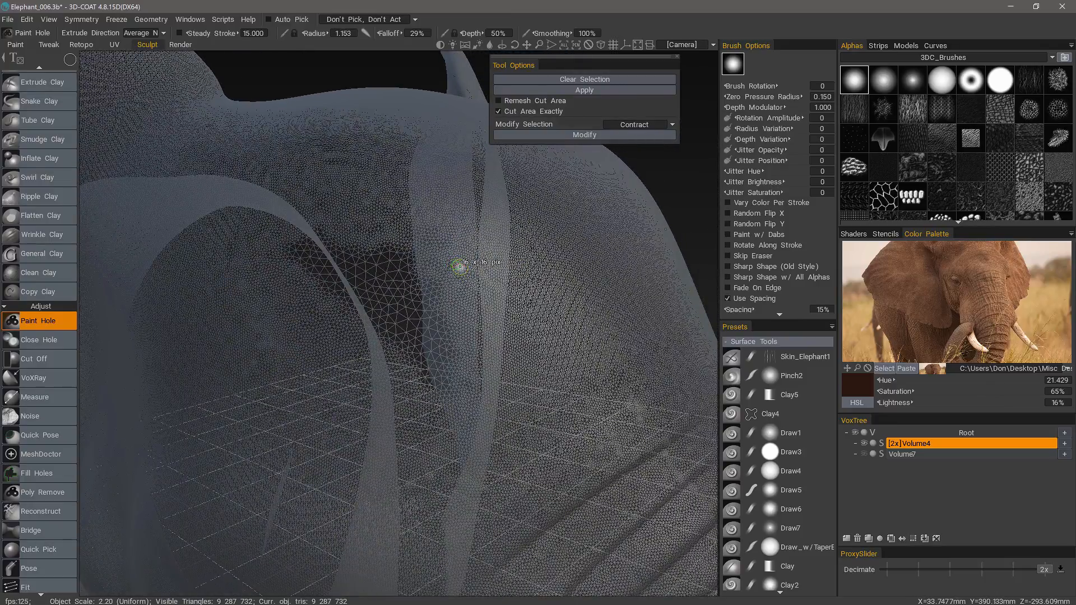
mouse_move(459, 267)
alt+mouse_down()
mouse_move(449, 257)
mouse_move(492, 270)
mouse_move(502, 259)
alt+mouse_up()
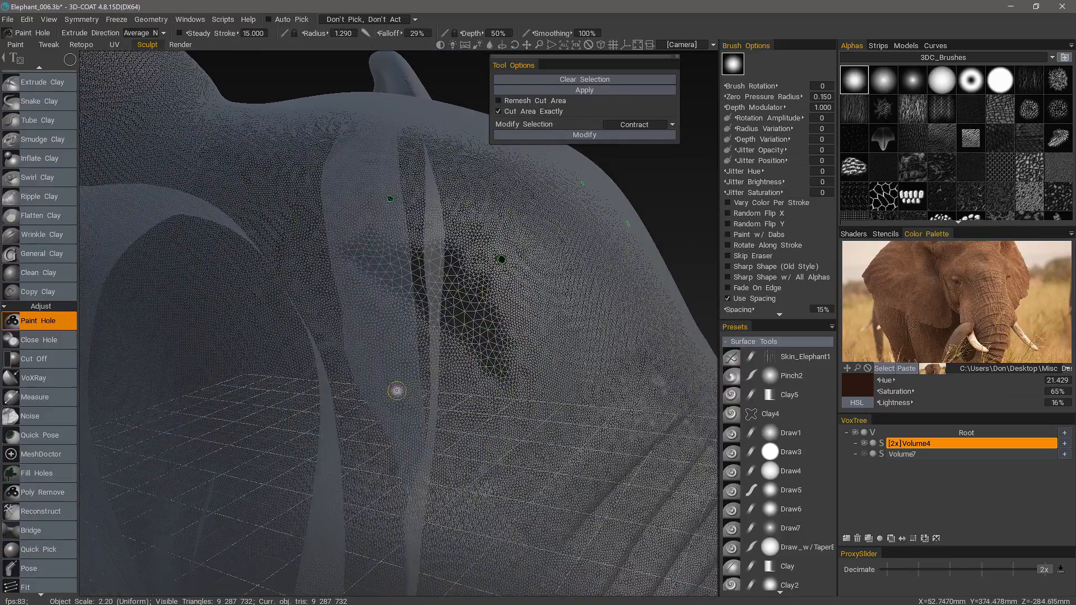
alt+drag(477, 458, 509, 355)
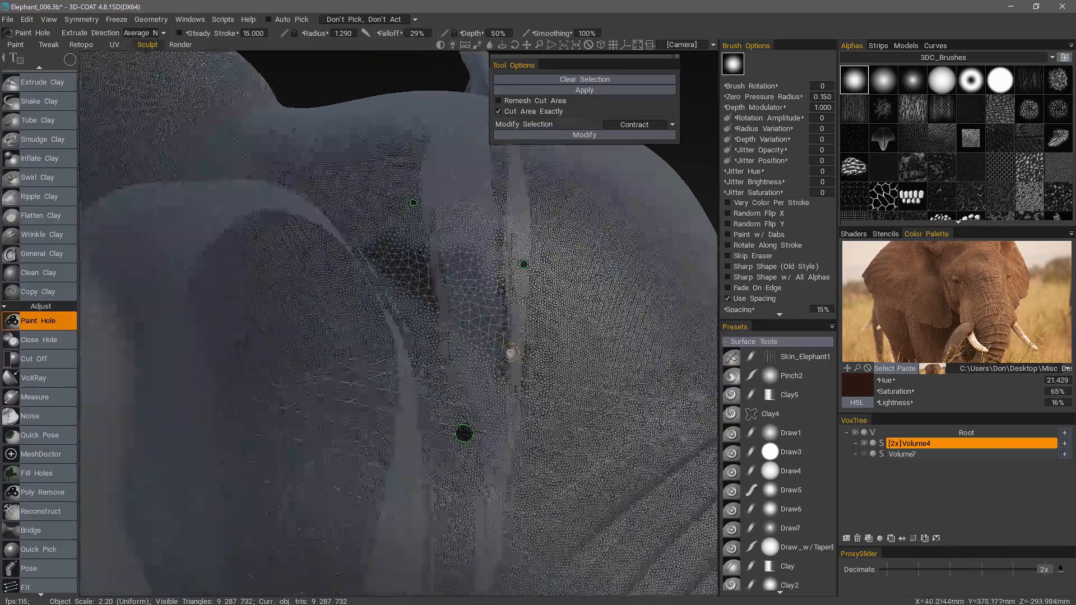
alt+right_drag(509, 355, 552, 257)
click(586, 92)
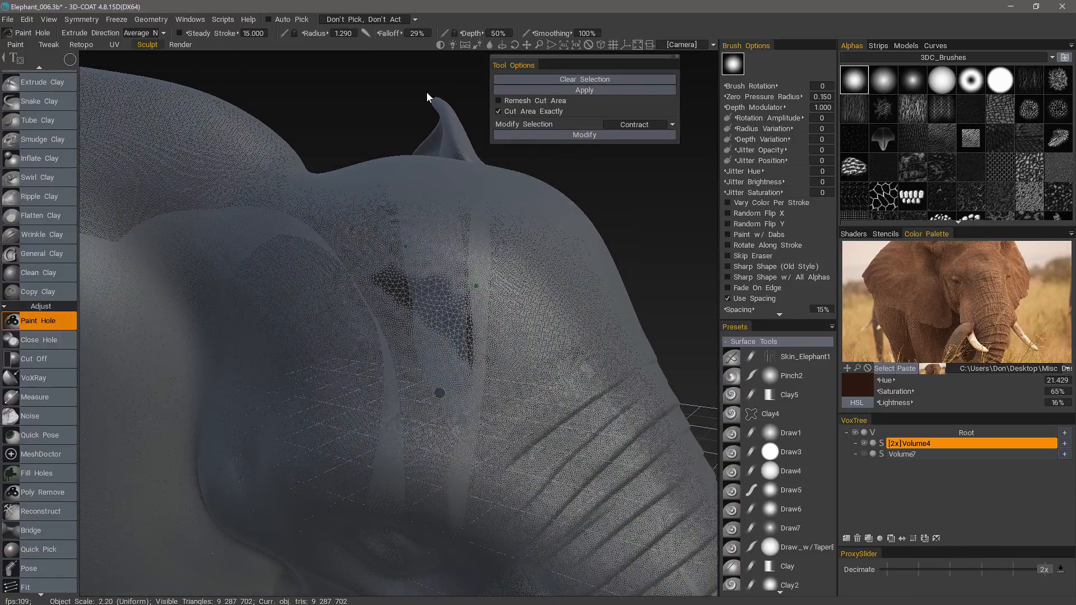
alt+drag(416, 114, 639, 206)
mouse_move(421, 300)
alt+mouse_down()
mouse_move(440, 324)
mouse_move(415, 378)
mouse_move(430, 421)
mouse_move(518, 425)
mouse_move(536, 442)
mouse_move(521, 429)
mouse_move(444, 451)
mouse_move(242, 435)
mouse_move(39, 338)
alt+mouse_up()
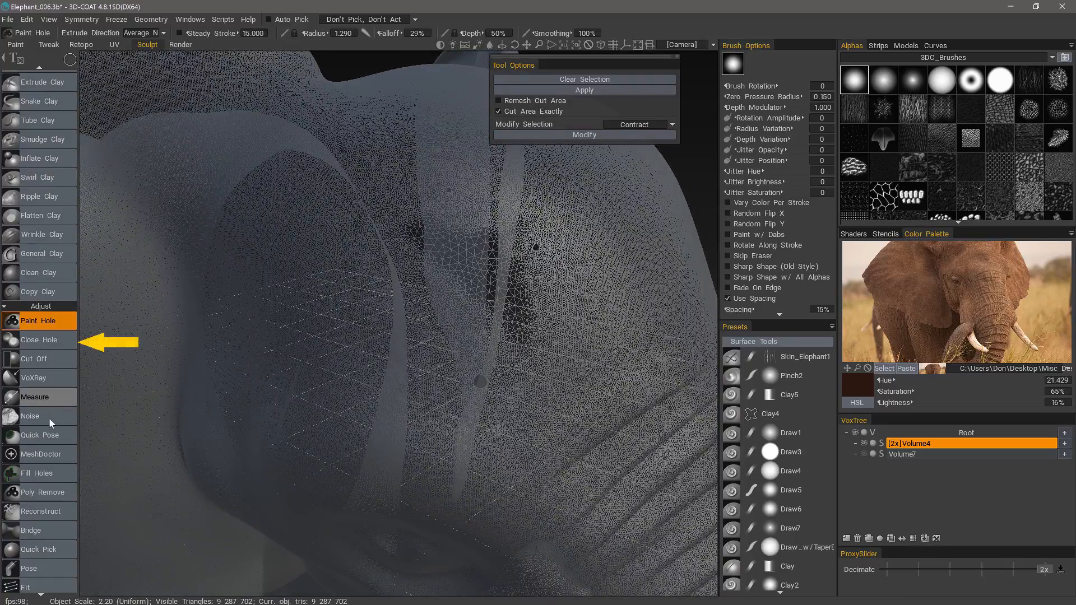
alt+drag(338, 482, 493, 280)
Step: Switch to the Clay tool with a 3.740 brush radius and set the secondary smoothing mode to Reconstruct
scroll(57, 129, up, 10)
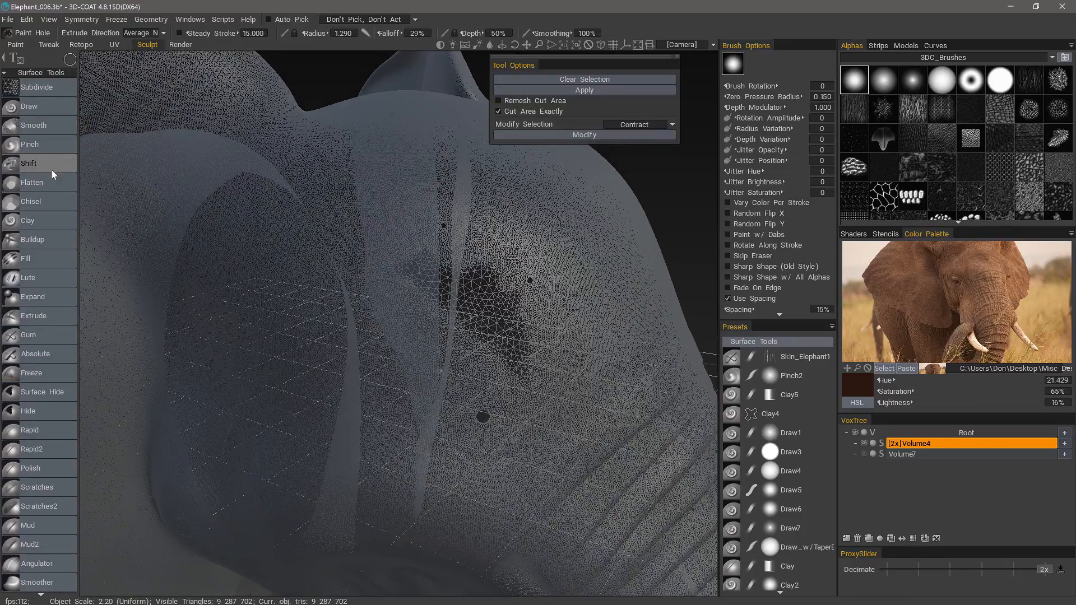
click(58, 221)
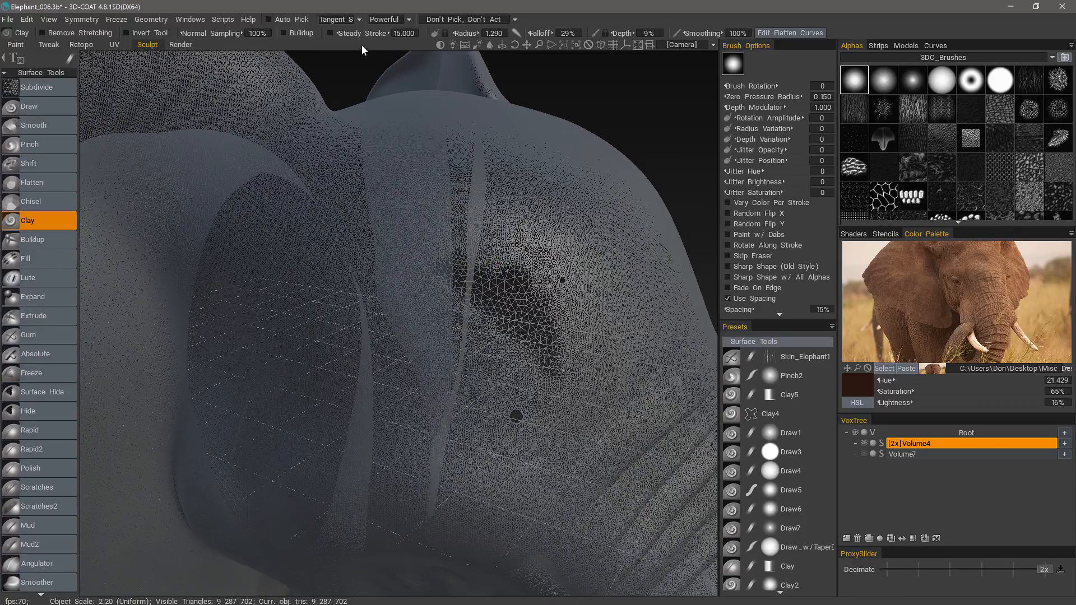
click(390, 20)
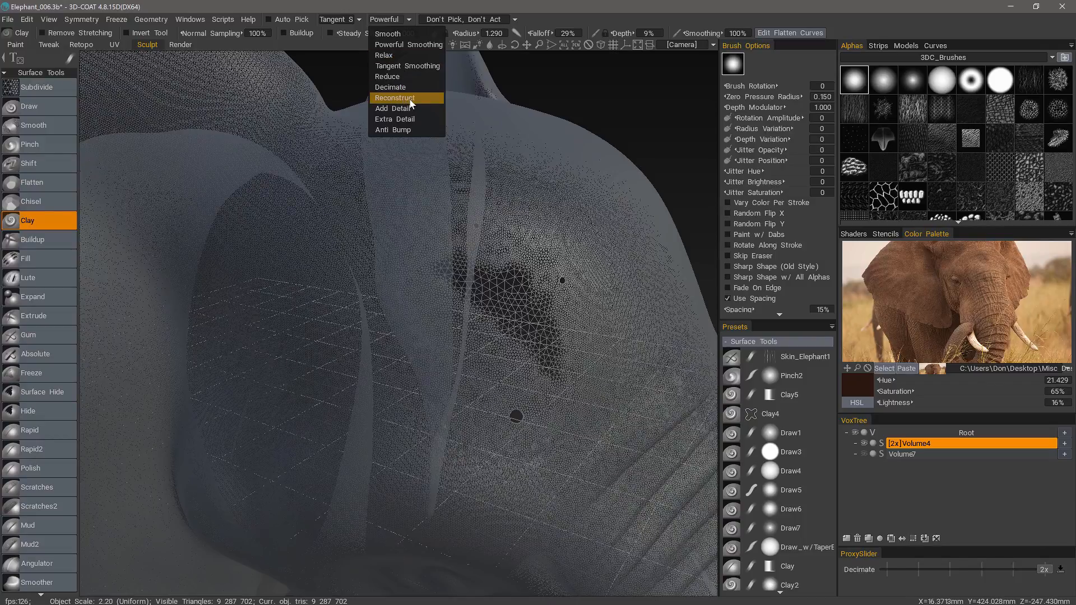
alt+drag(561, 275, 595, 280)
scroll(591, 294, up, 5)
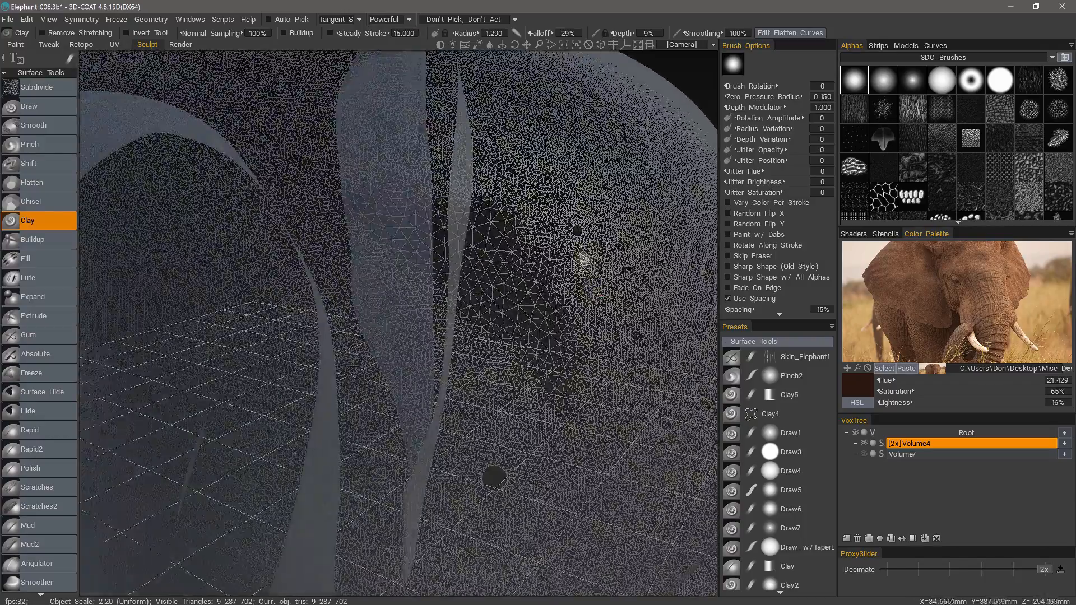
key(s)
scroll(512, 258, down, 4)
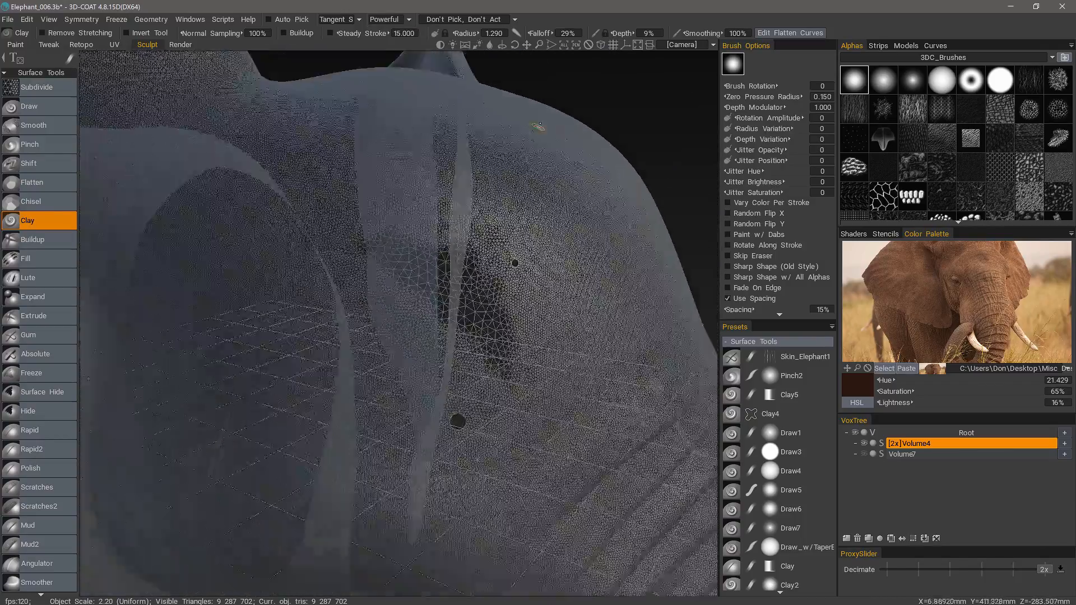
alt+drag(512, 260, 478, 262)
scroll(523, 244, up, 5)
scroll(523, 244, up, 2)
alt+drag(567, 272, 498, 282)
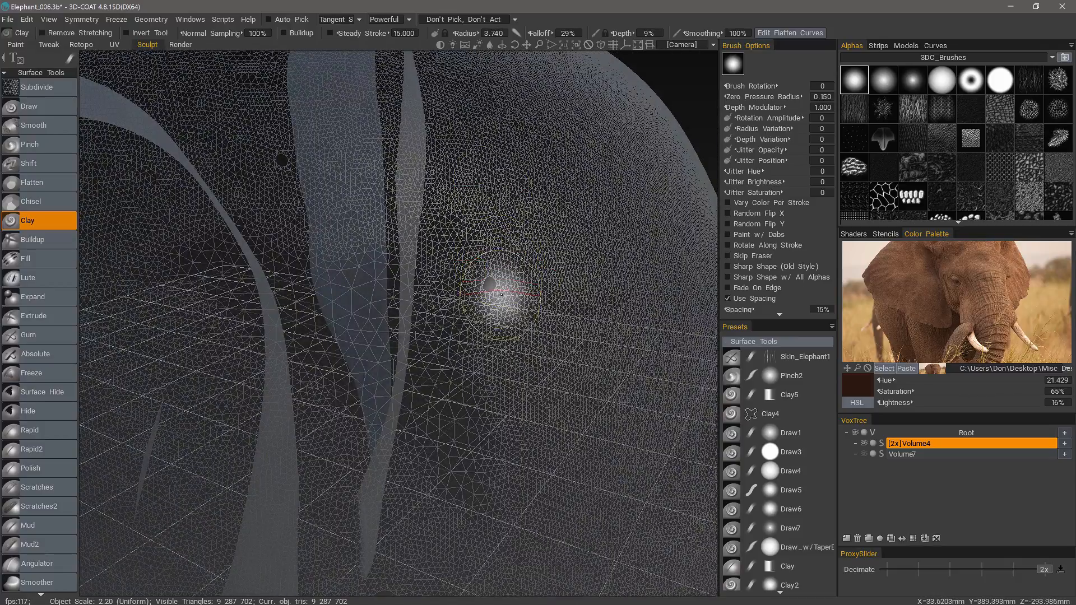
click(387, 19)
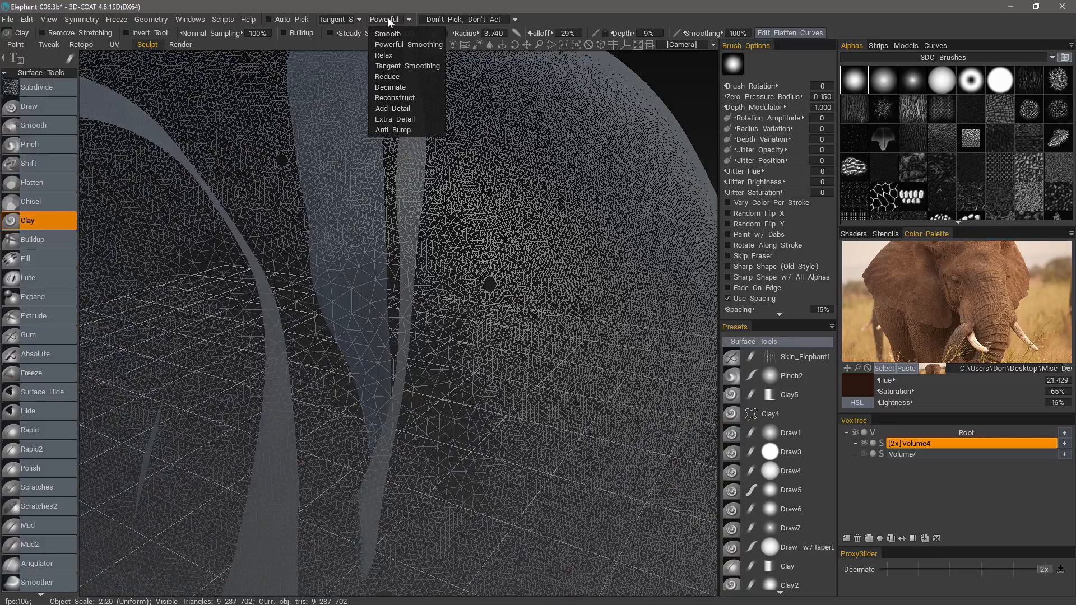
click(401, 98)
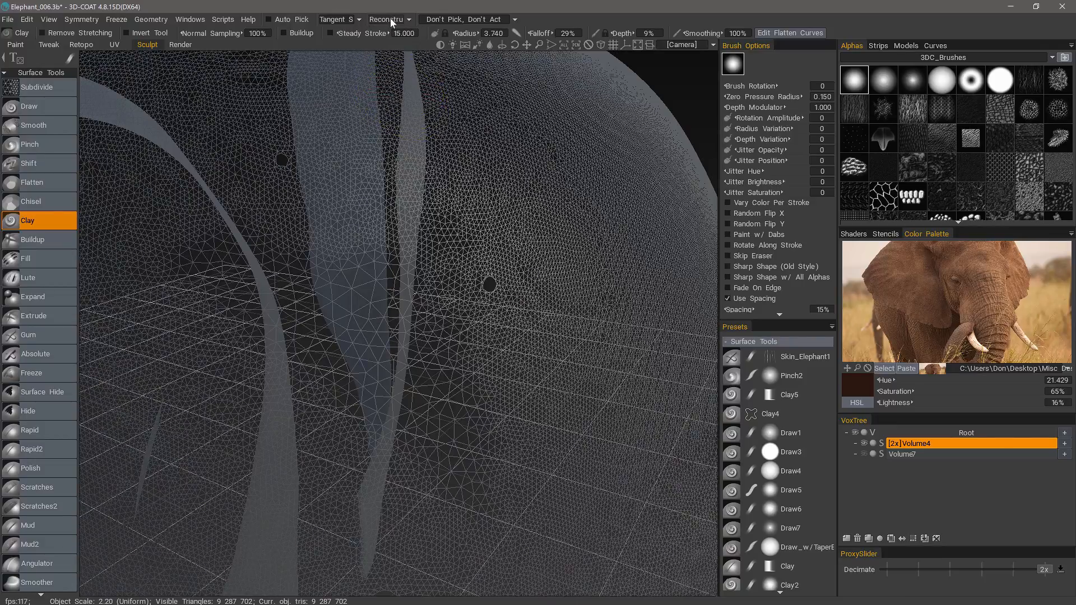
Step: Stroke in the secondary Reconstruct mode over the small hole beside the coarse patch, increasing the brush radius to 5.665
key(ctrl+shift)
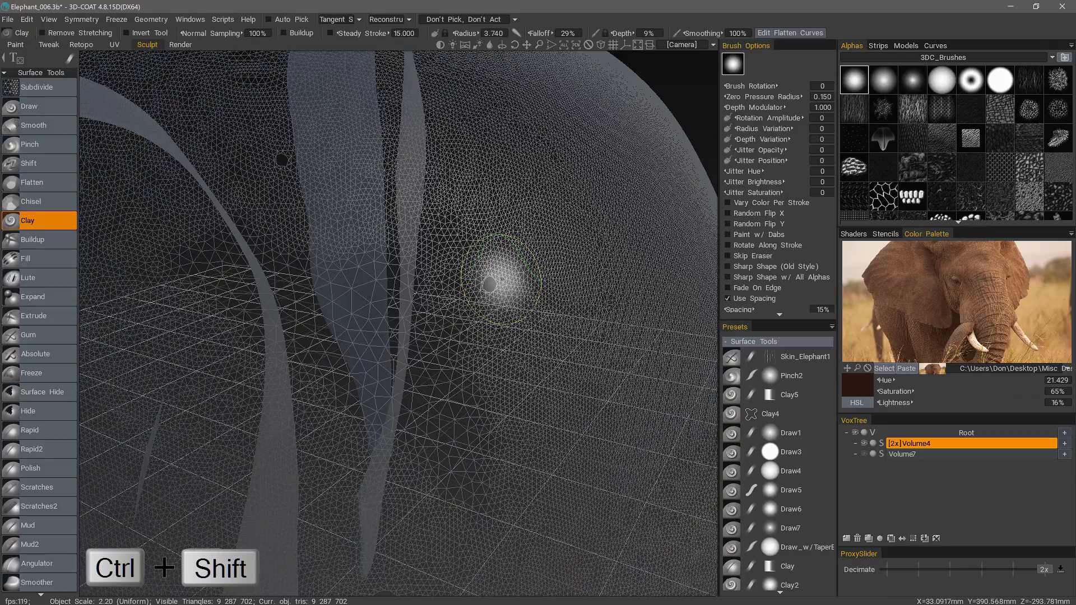
mouse_move(506, 281)
ctrl+shift+mouse_down()
mouse_move(495, 273)
mouse_move(493, 287)
ctrl+shift+mouse_up()
right_drag(492, 287, 508, 287)
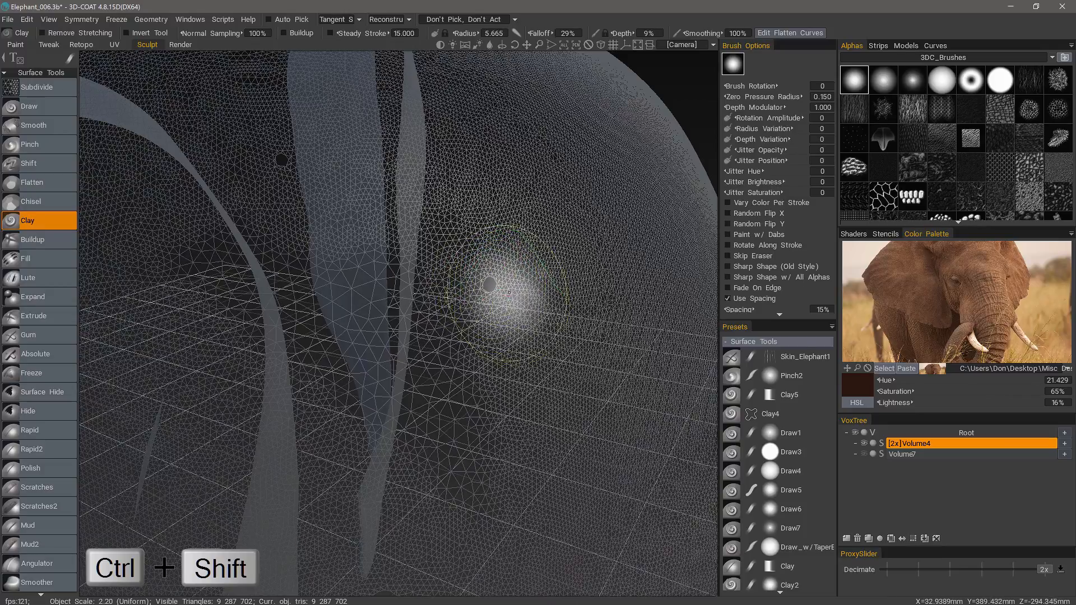
mouse_move(508, 287)
ctrl+shift+mouse_down()
mouse_move(501, 280)
mouse_move(497, 310)
ctrl+shift+mouse_up()
Step: Undo the last stroke and close the holes around the coarse forehead patch with Reconstruct strokes
mouse_move(487, 425)
alt+mouse_down()
mouse_move(396, 397)
mouse_move(493, 264)
mouse_move(583, 411)
mouse_move(481, 307)
mouse_move(449, 225)
alt+mouse_up()
key(ctrl+z)
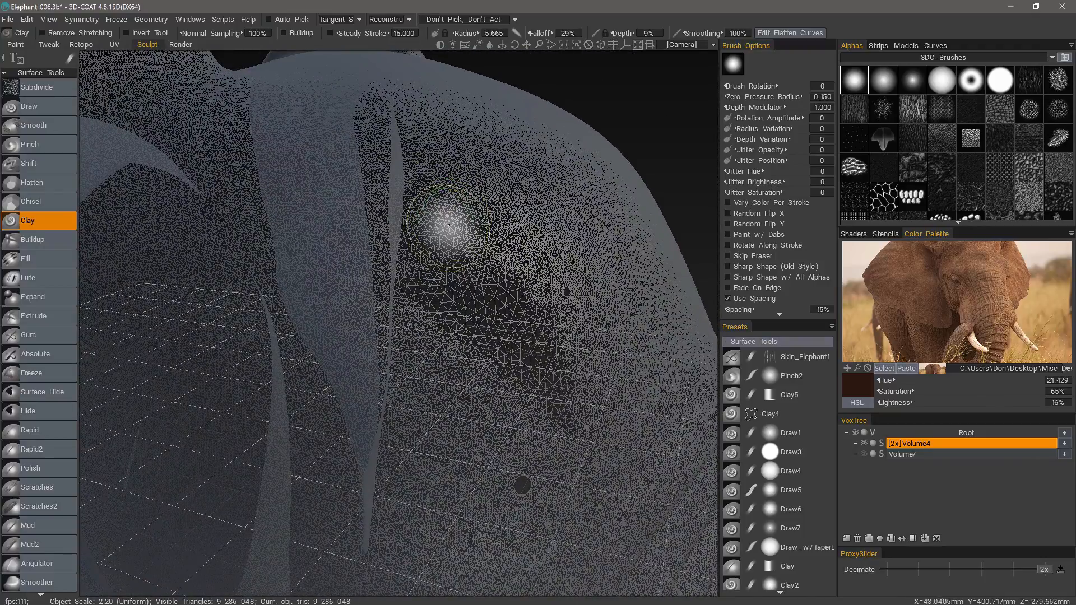
mouse_move(493, 420)
alt+mouse_down()
mouse_move(485, 339)
mouse_move(589, 175)
mouse_move(617, 187)
mouse_move(591, 162)
mouse_move(592, 179)
alt+mouse_up()
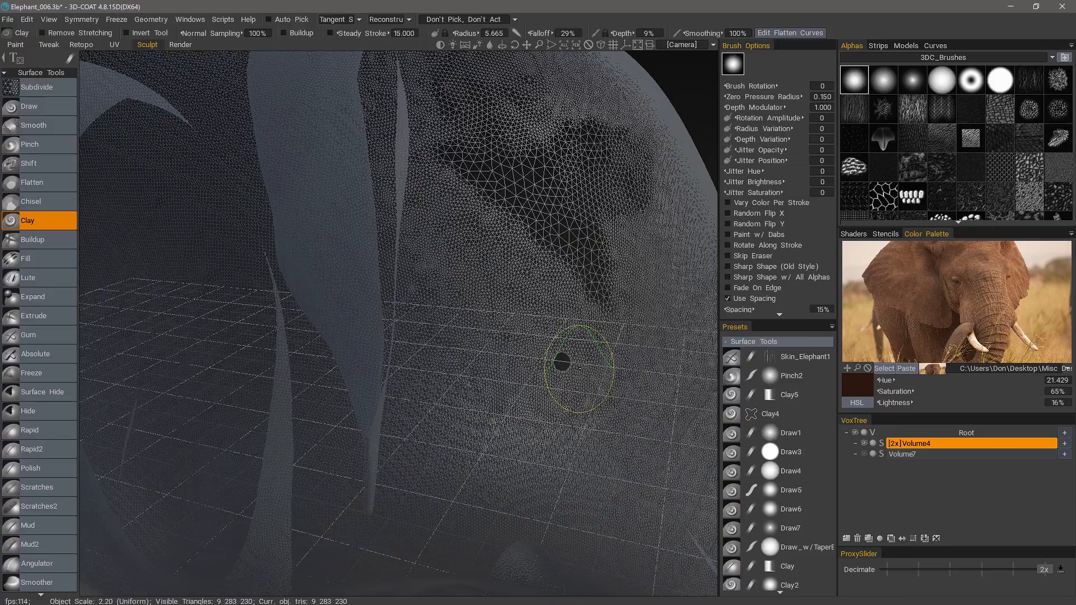
mouse_move(457, 468)
alt+mouse_down()
mouse_move(493, 468)
mouse_move(469, 492)
mouse_move(472, 399)
mouse_move(439, 176)
mouse_move(608, 308)
mouse_move(538, 432)
alt+mouse_up()
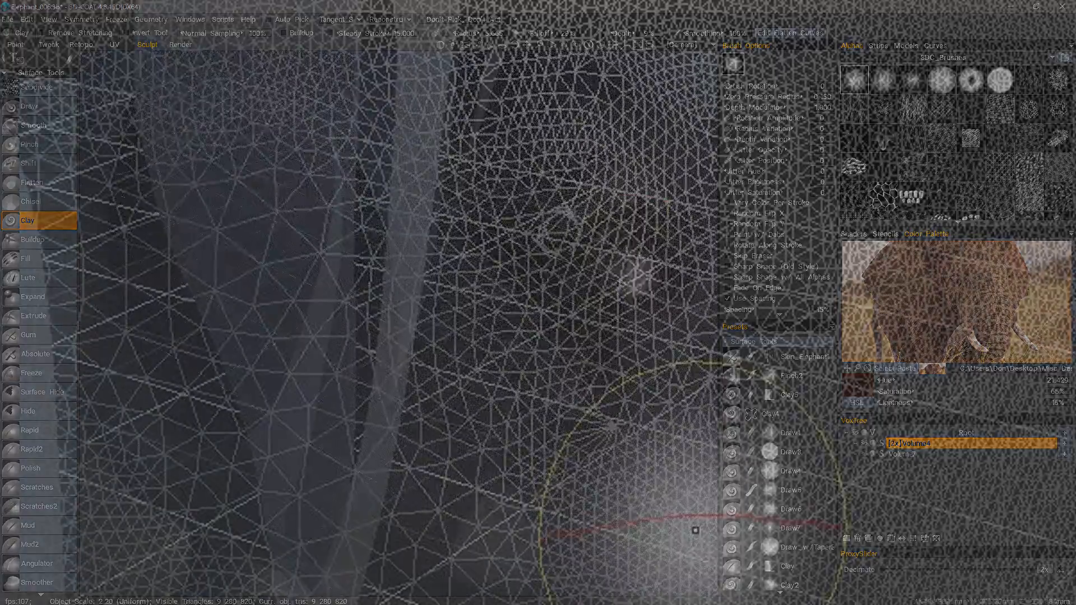